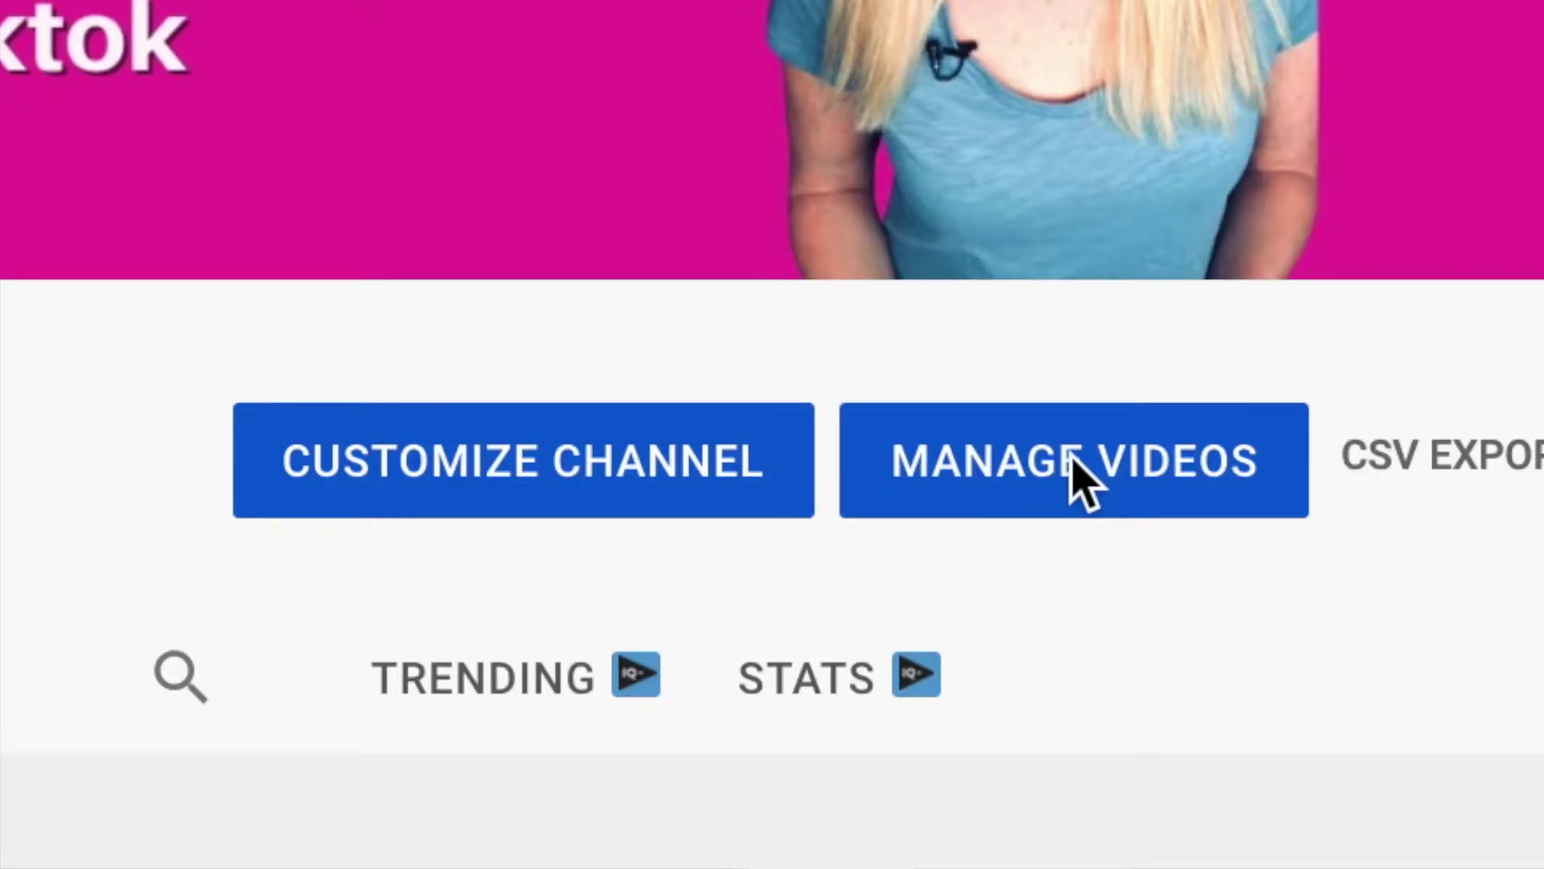
- Go from the video list to channel Customization and scan the homepage layout sections
click(1081, 482)
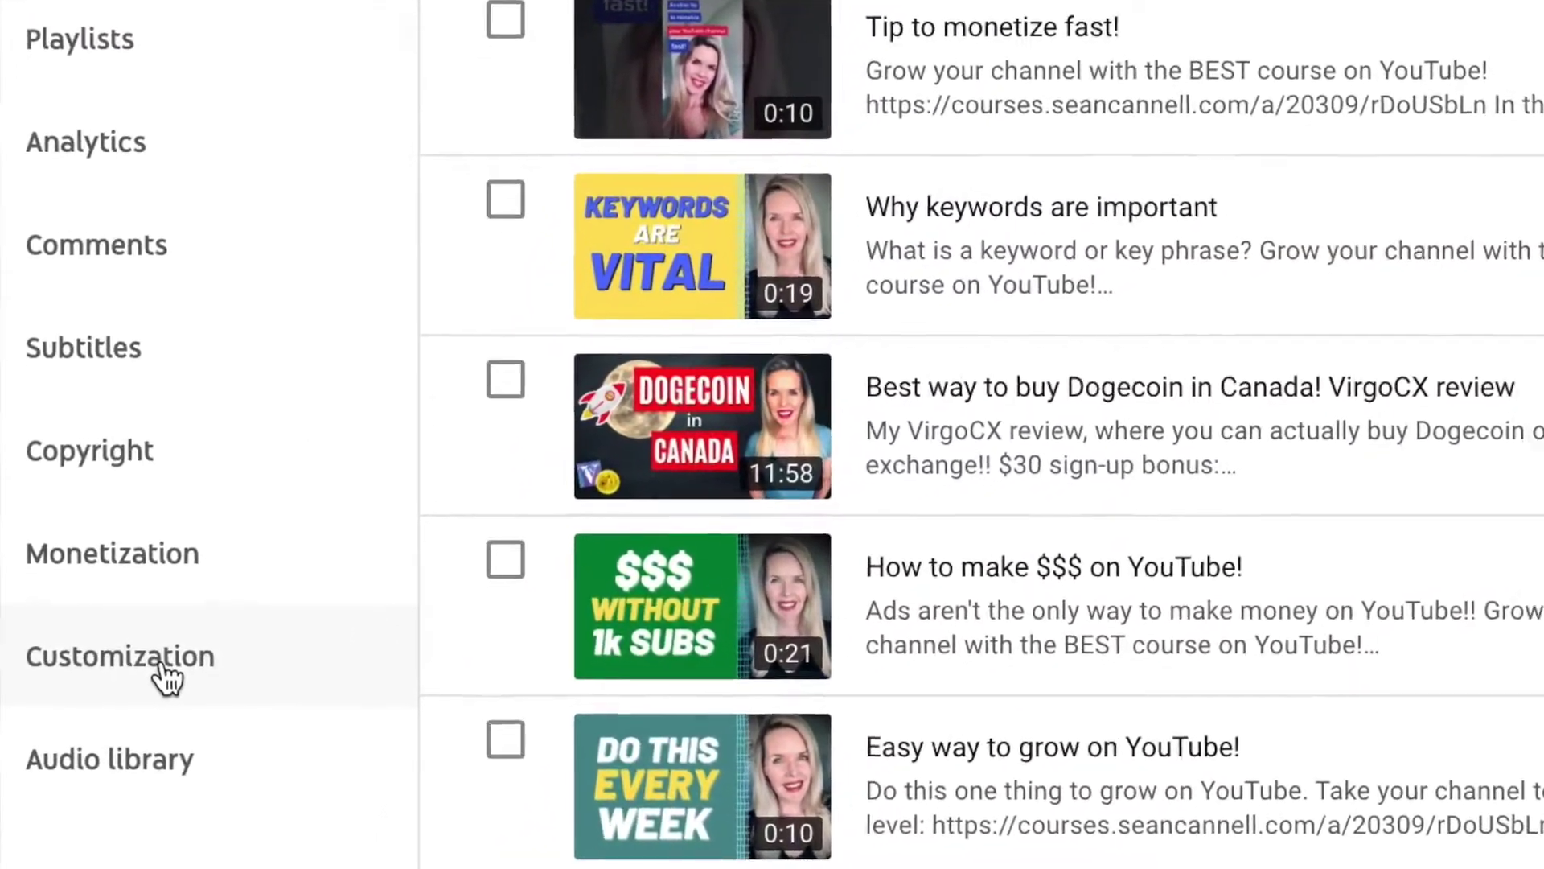
click(139, 712)
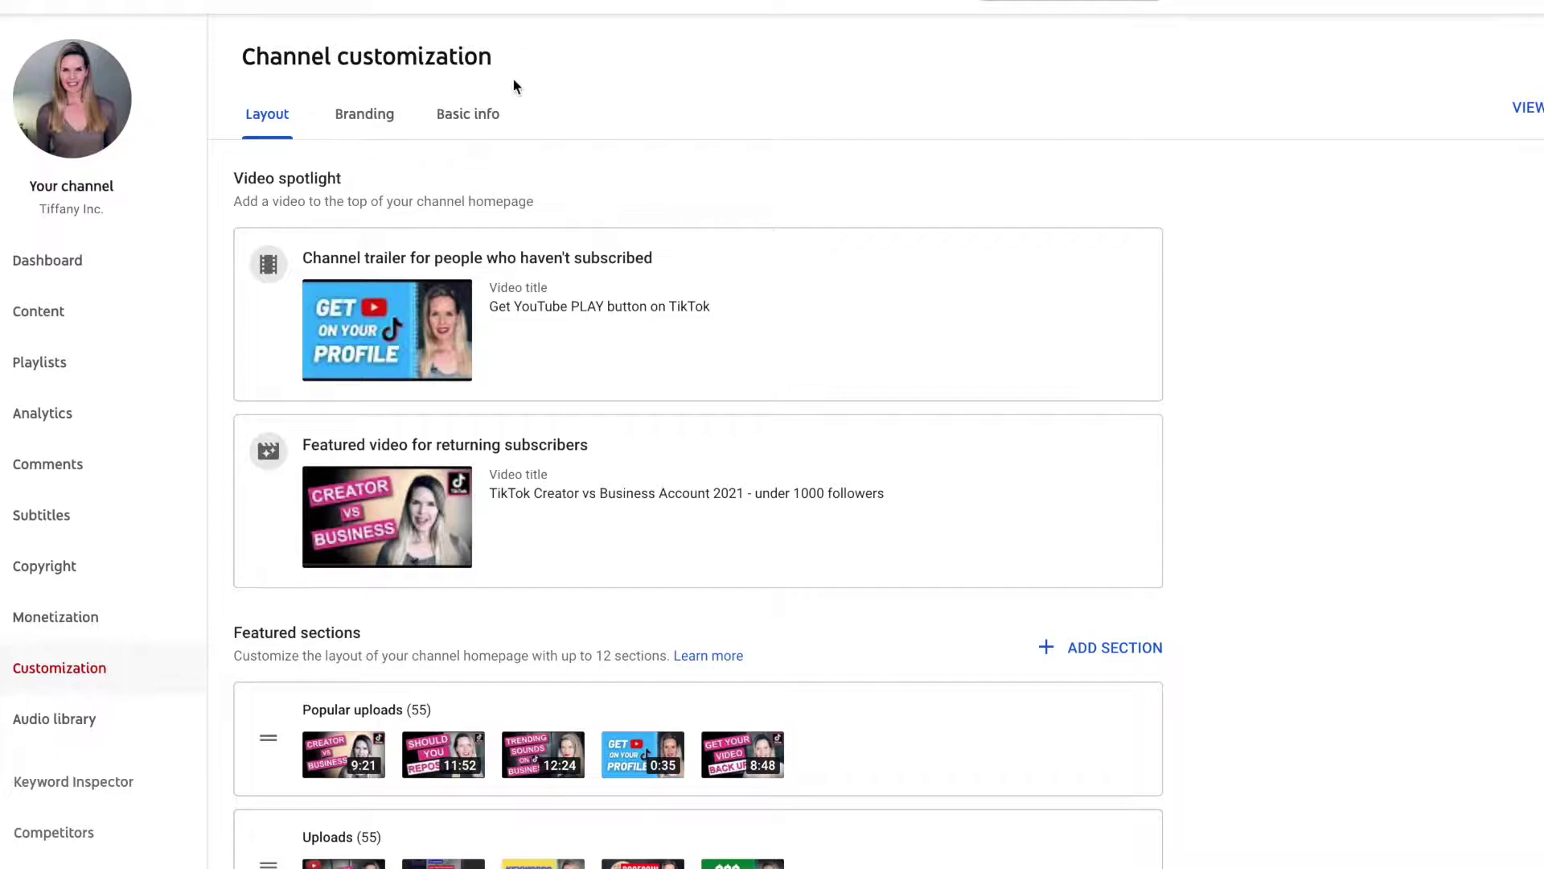
scroll(698, 483, down, 2)
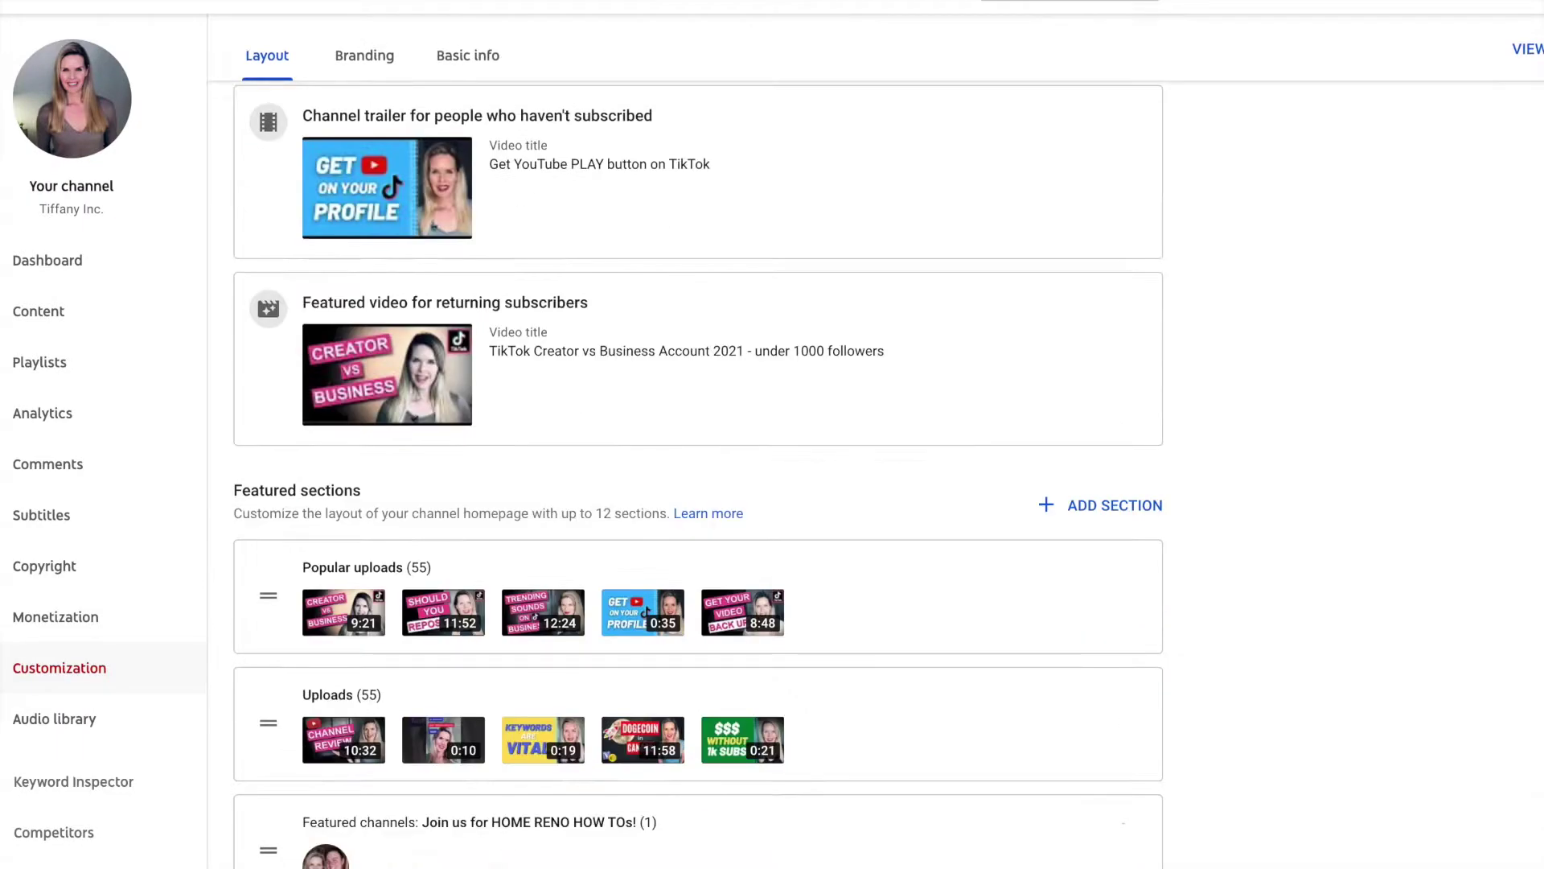
scroll(859, 808, up, 2)
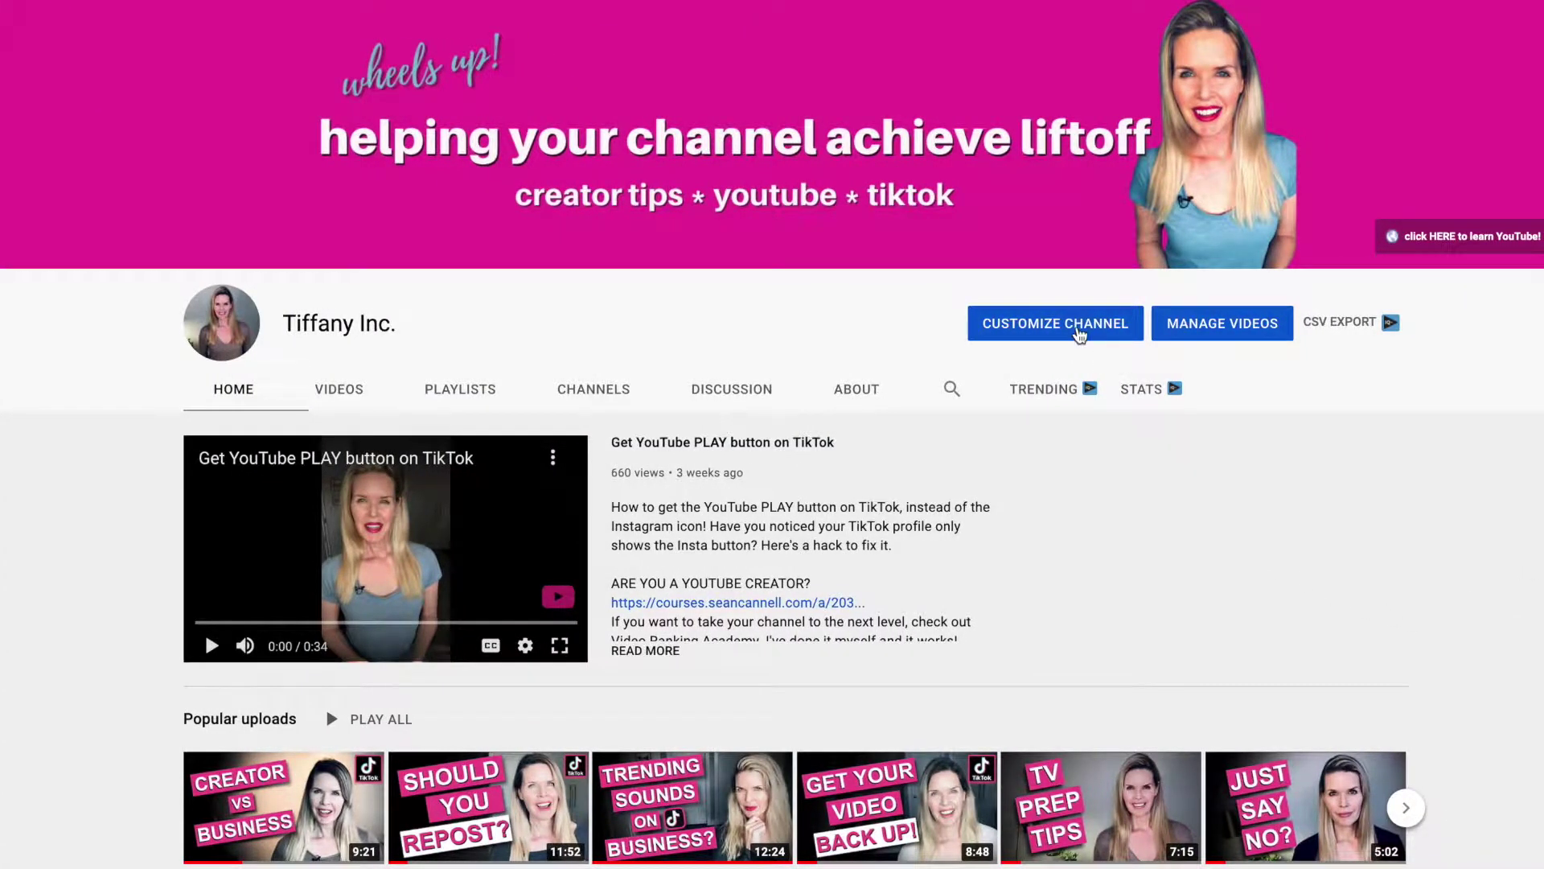
click(1078, 330)
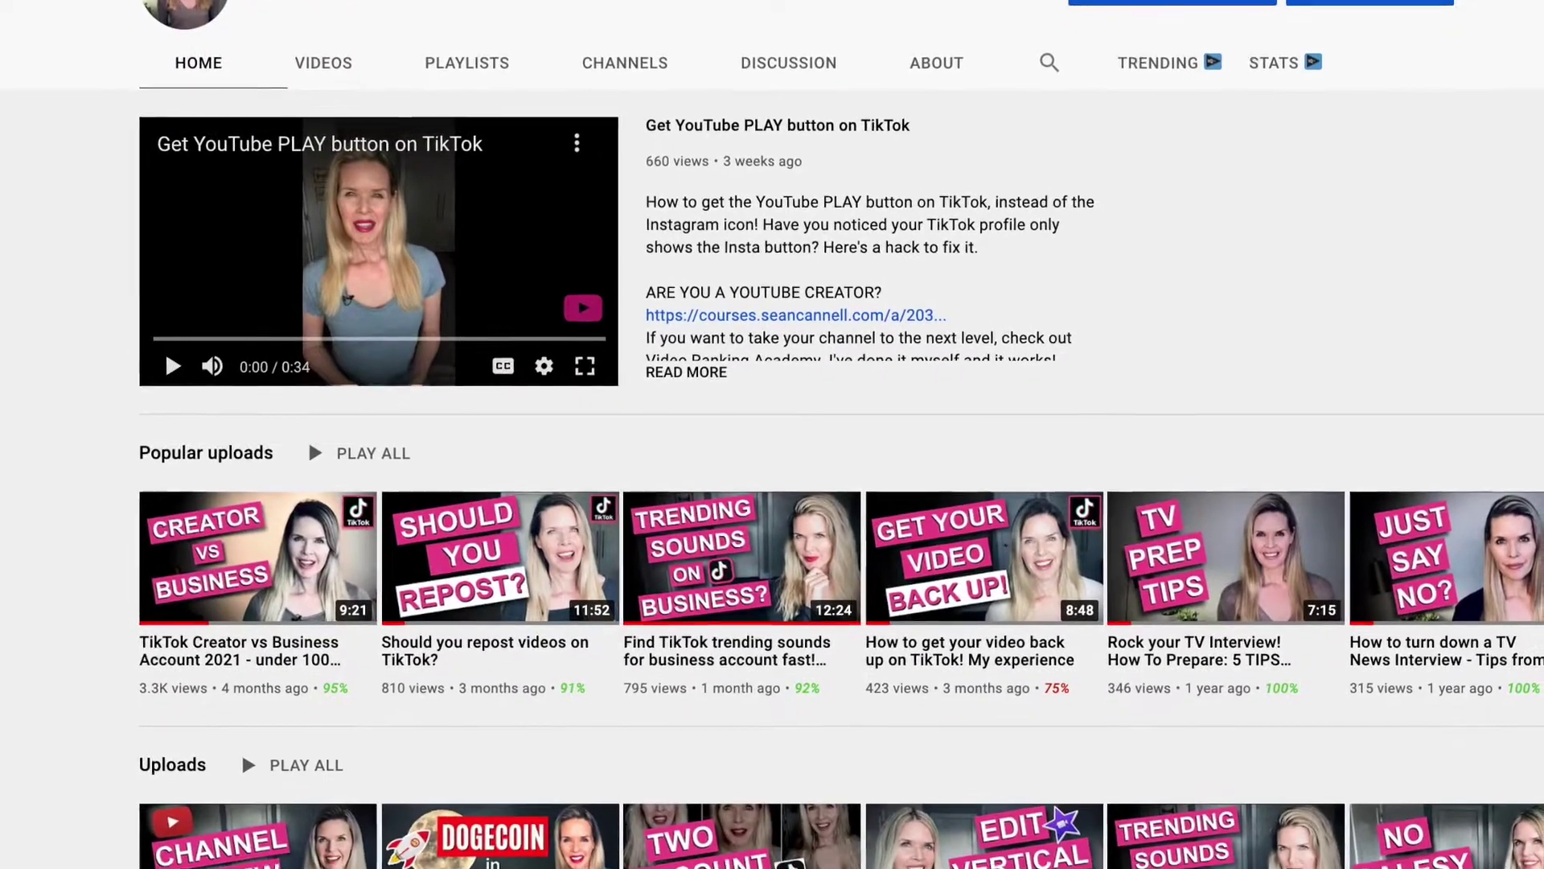
scroll(626, 374, down, 3)
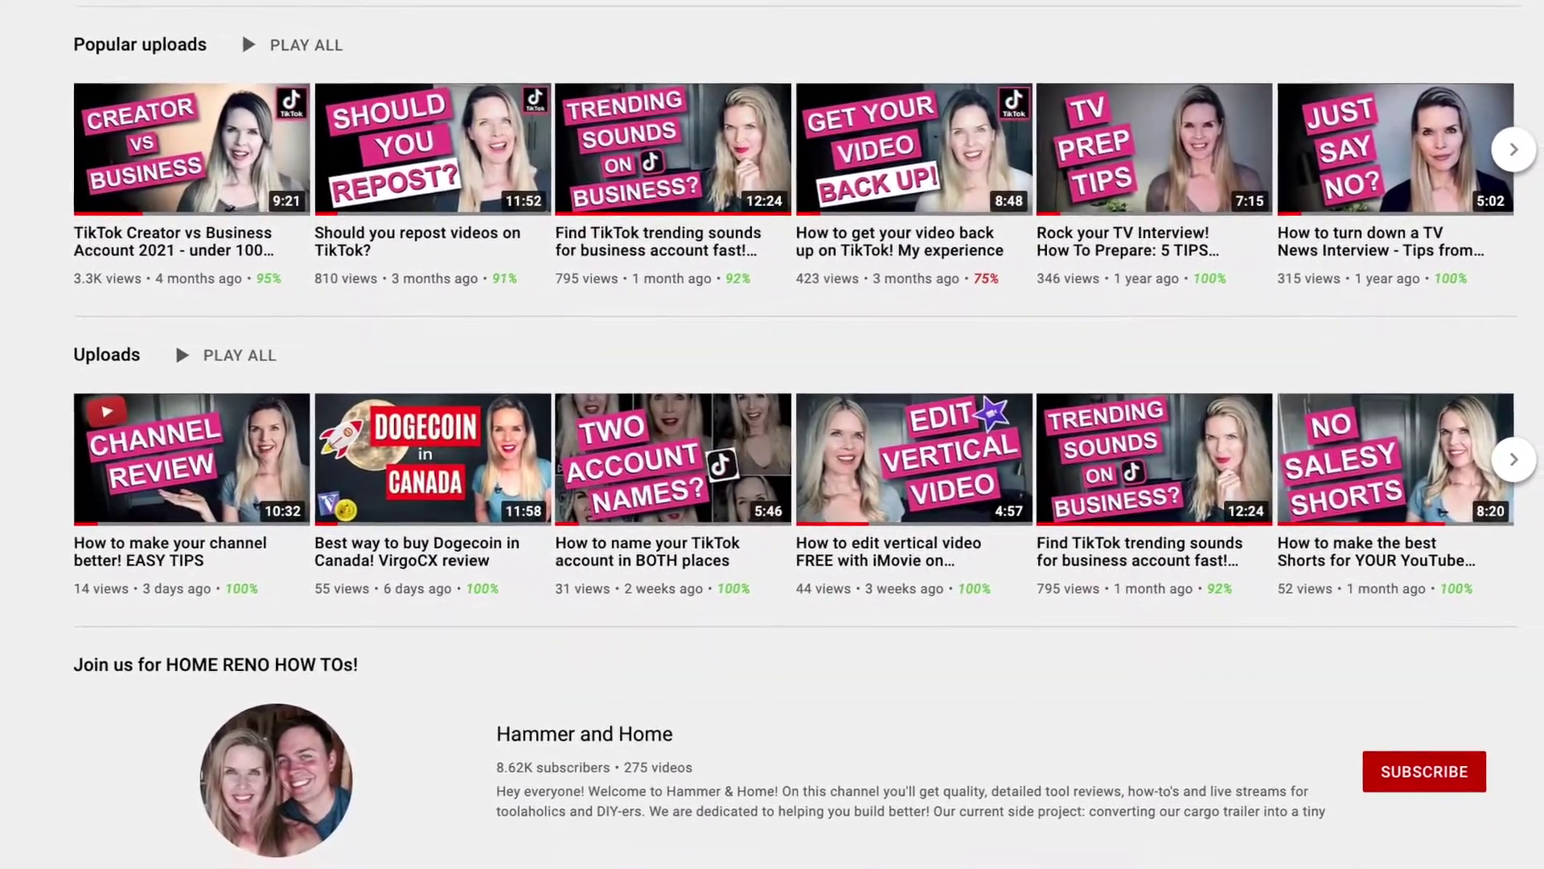
scroll(166, 312, down, 5)
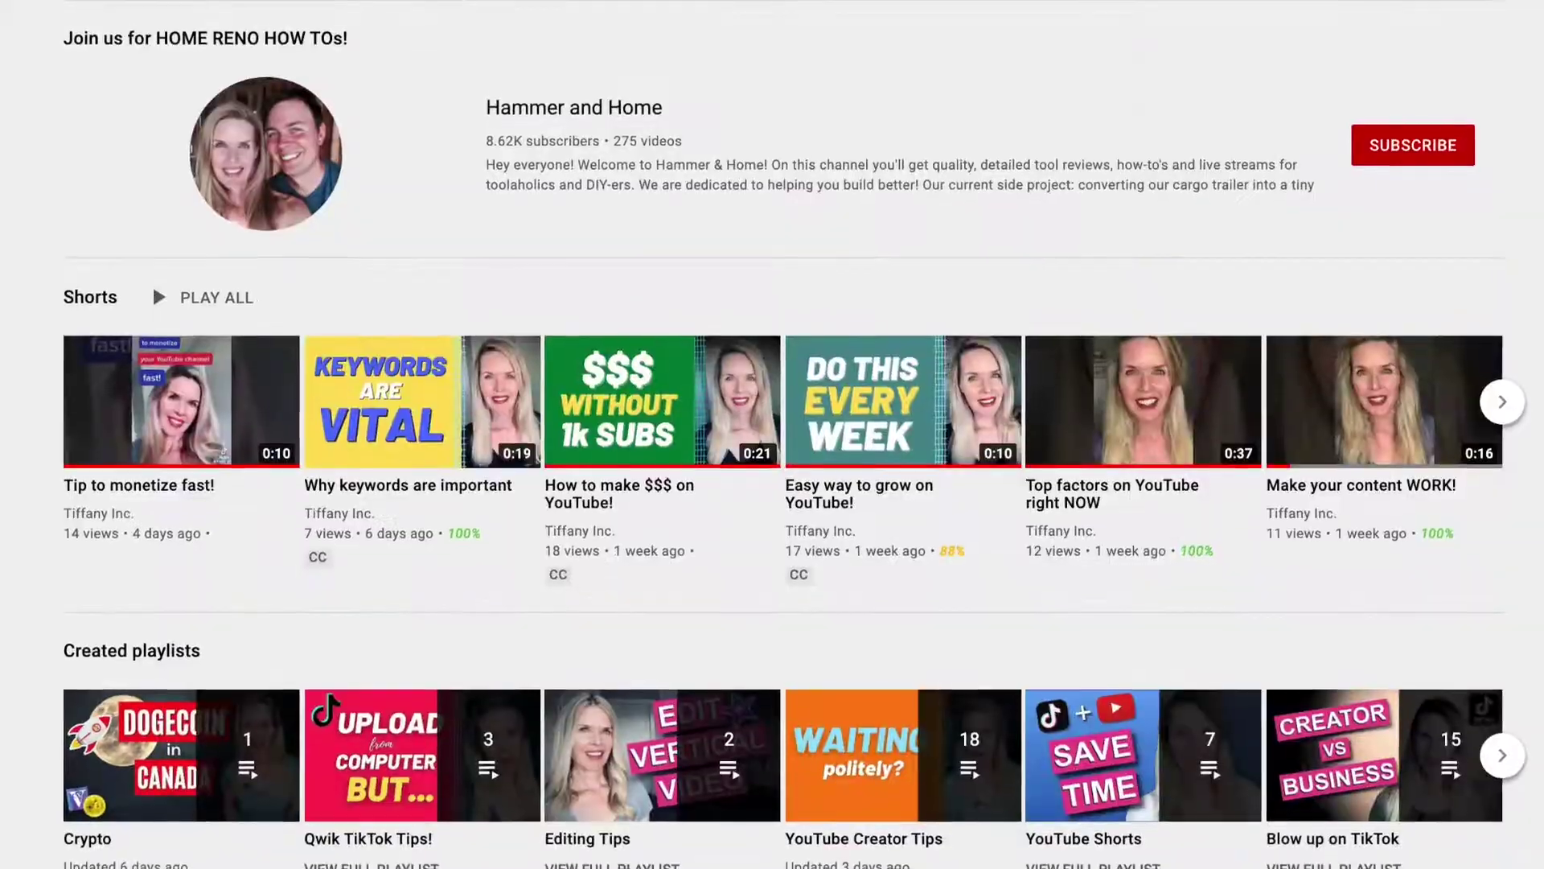
scroll(161, 306, up, 2)
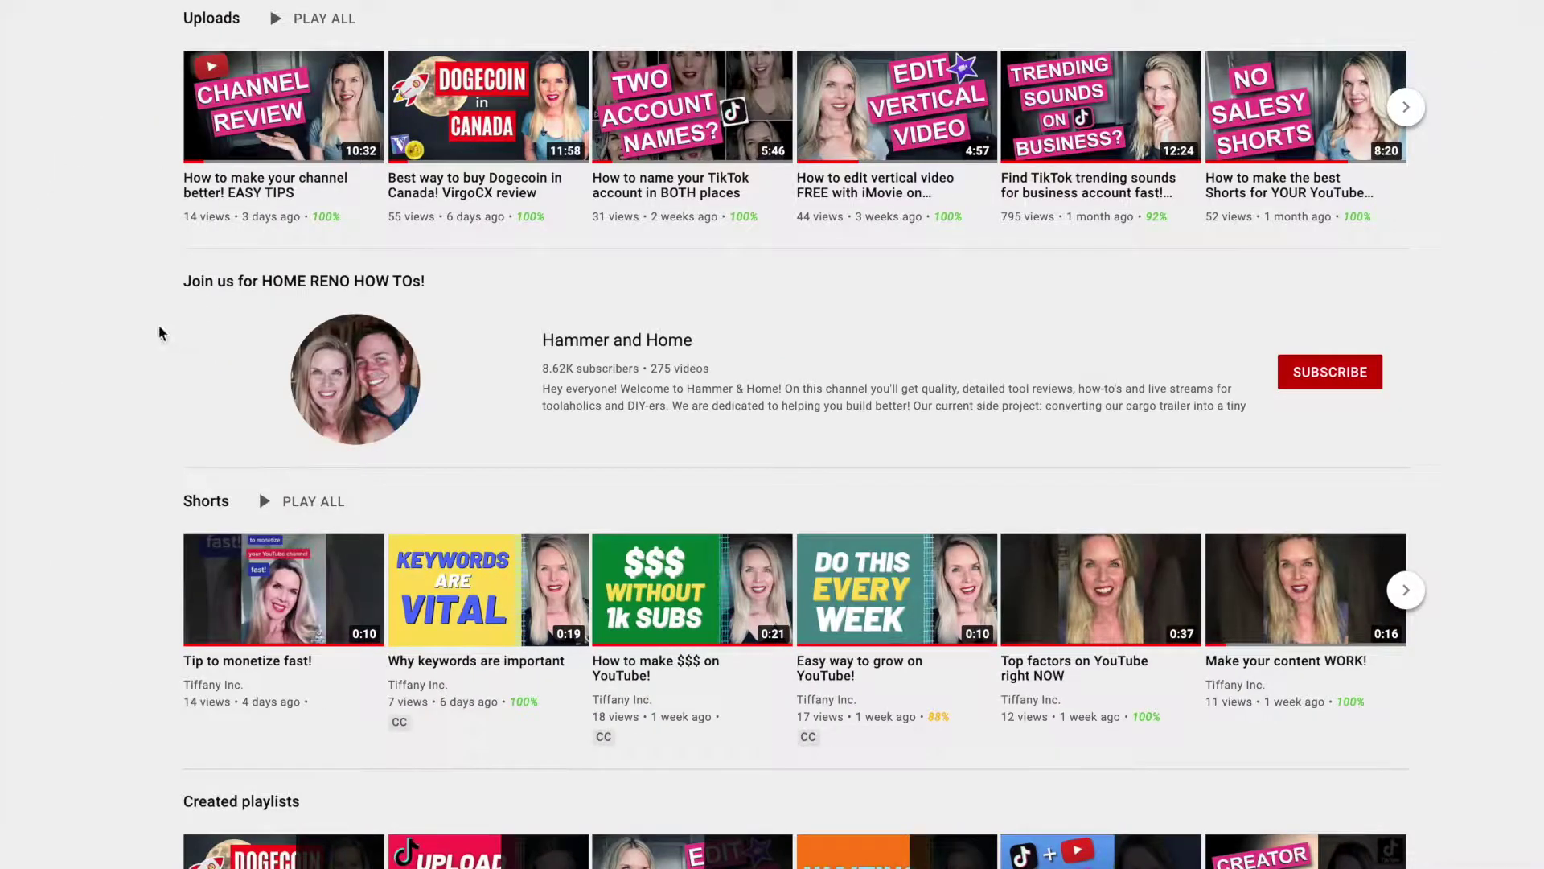
scroll(100, 579, down, 2)
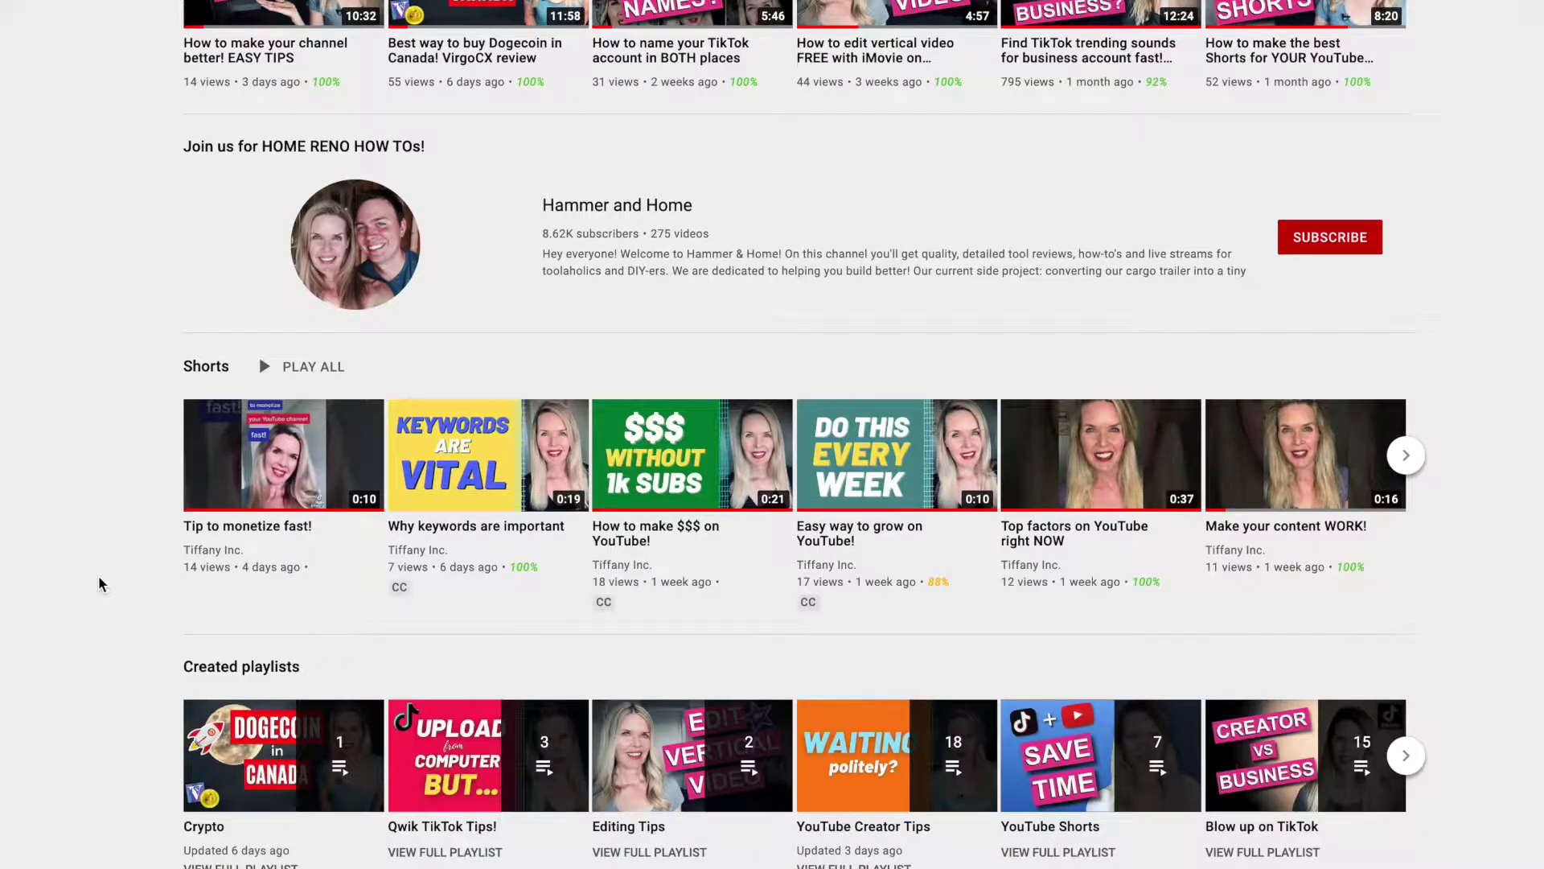
scroll(105, 531, up, 15)
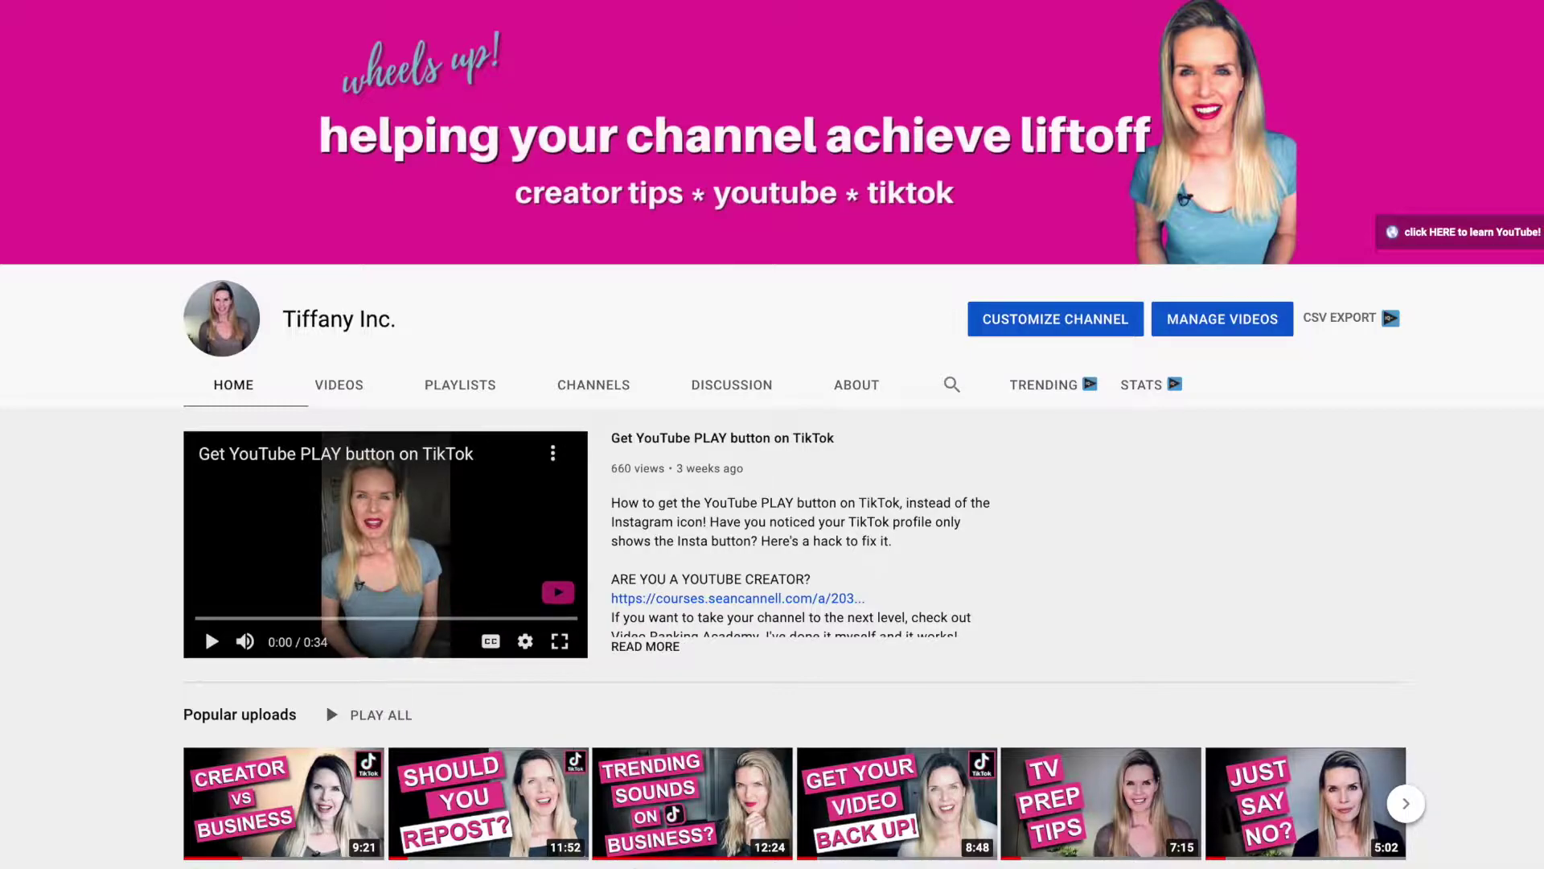
scroll(772, 563, down, 8)
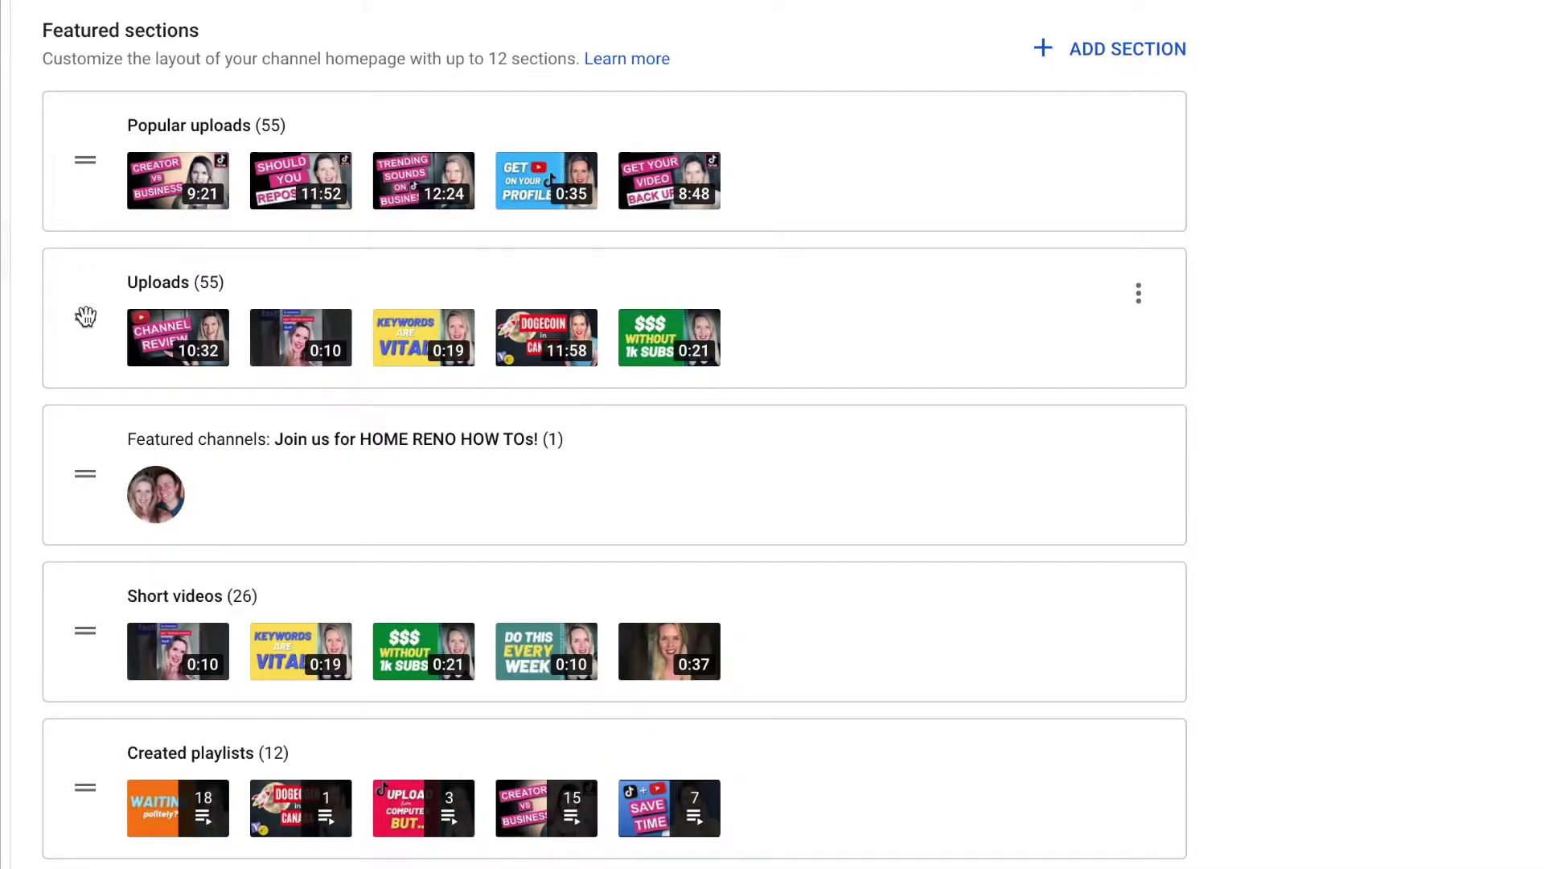
- Move Uploads below Featured channels so Featured channels sits second after Popular uploads
drag(85, 321, 94, 575)
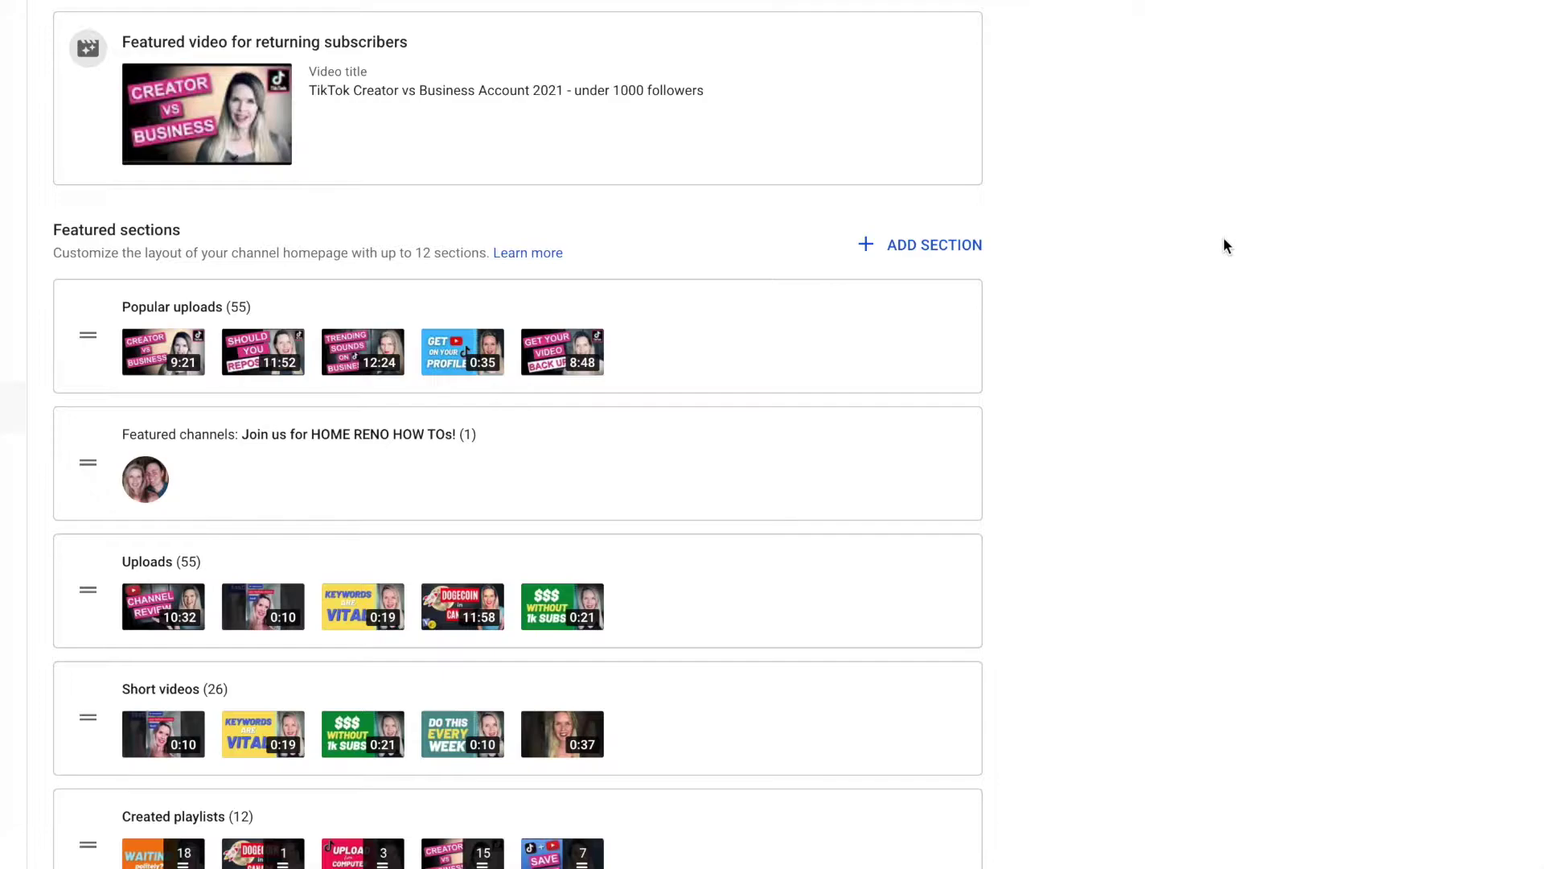
- Add a Single playlist section featuring the YouTube Creator Tips playlist
click(871, 250)
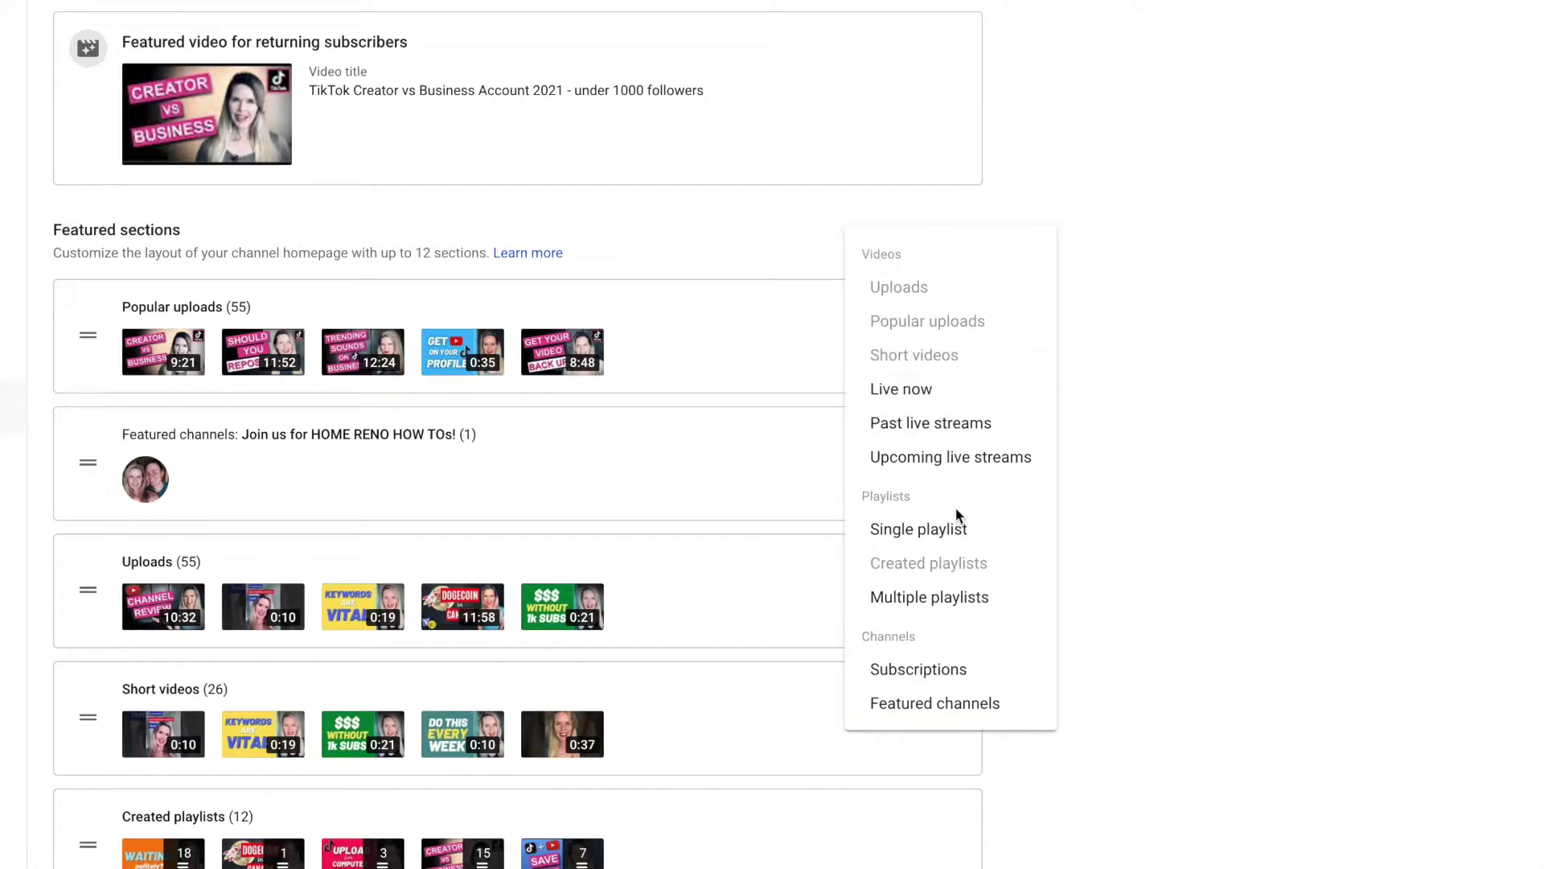
click(912, 534)
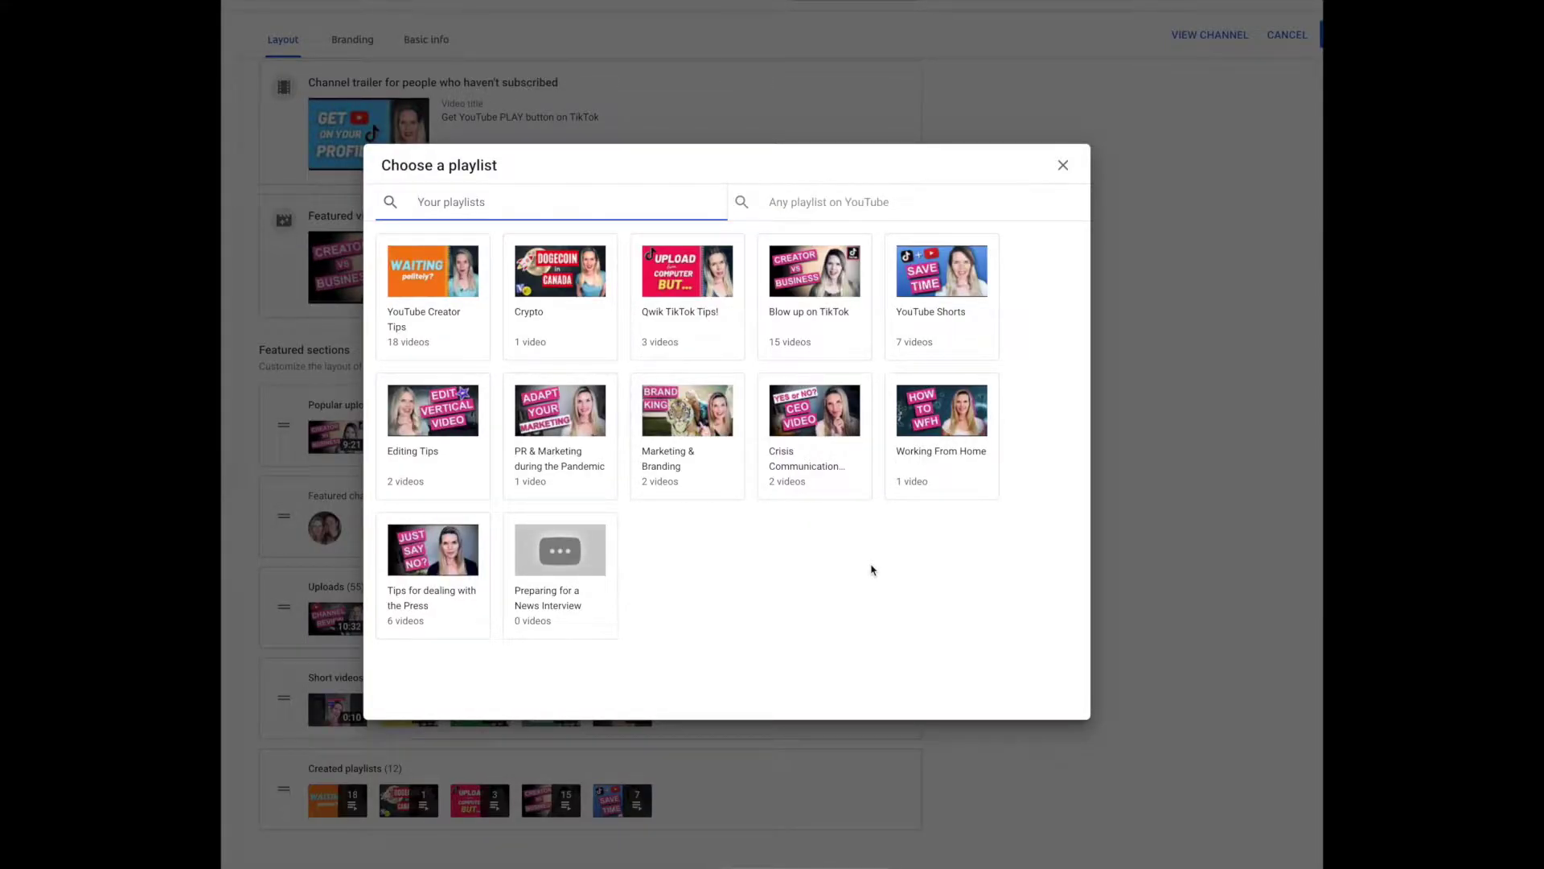
click(455, 346)
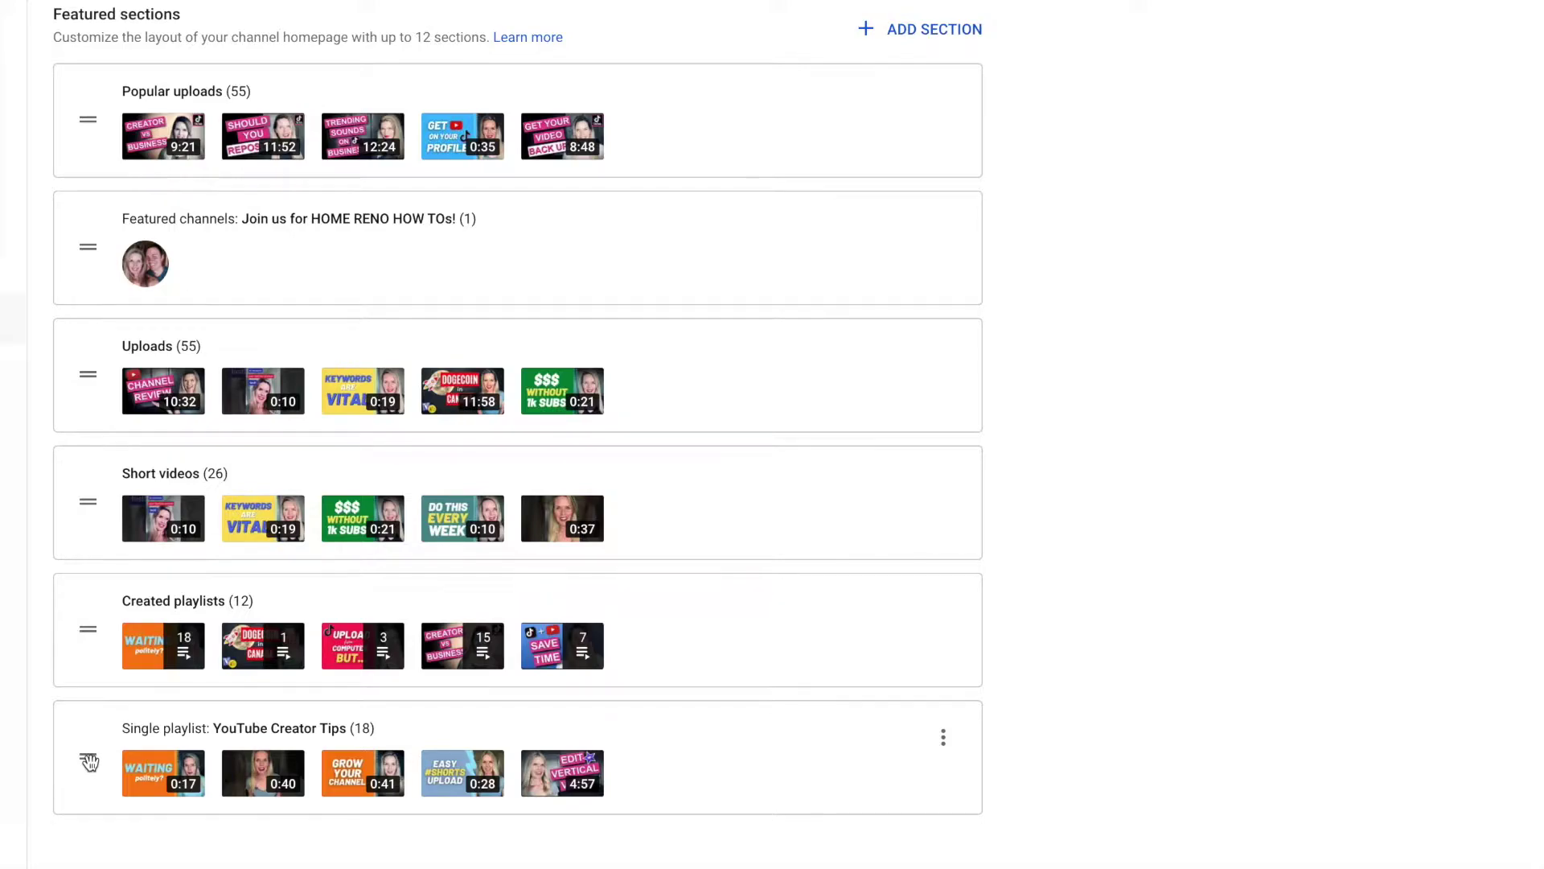
- Reorder the sections so YouTube Creator Tips heads the list, above Popular uploads
drag(89, 761, 87, 45)
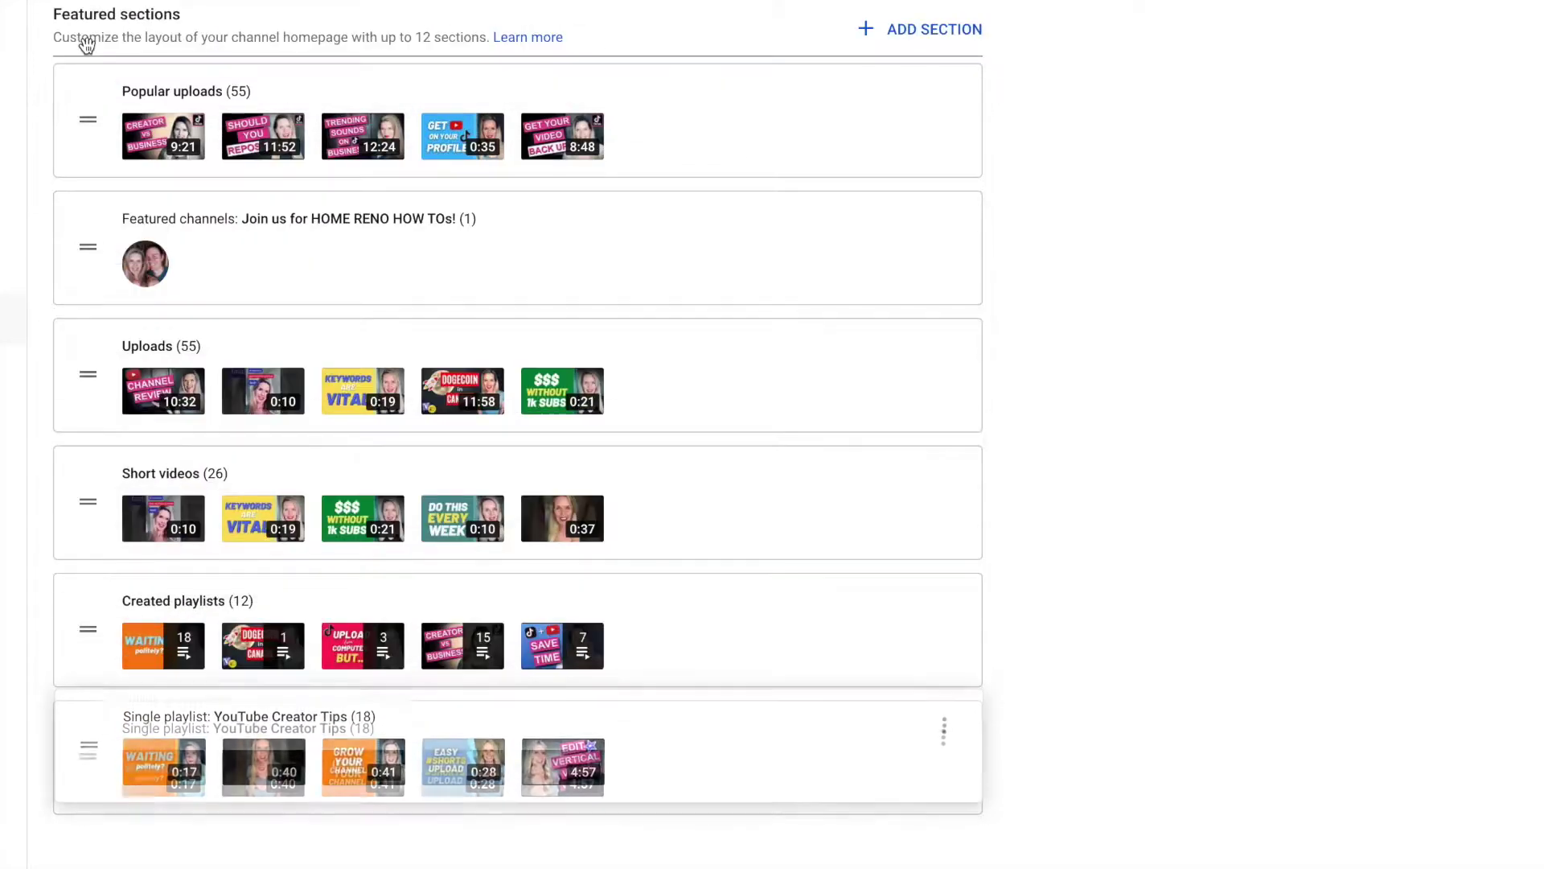
drag(94, 760, 86, 175)
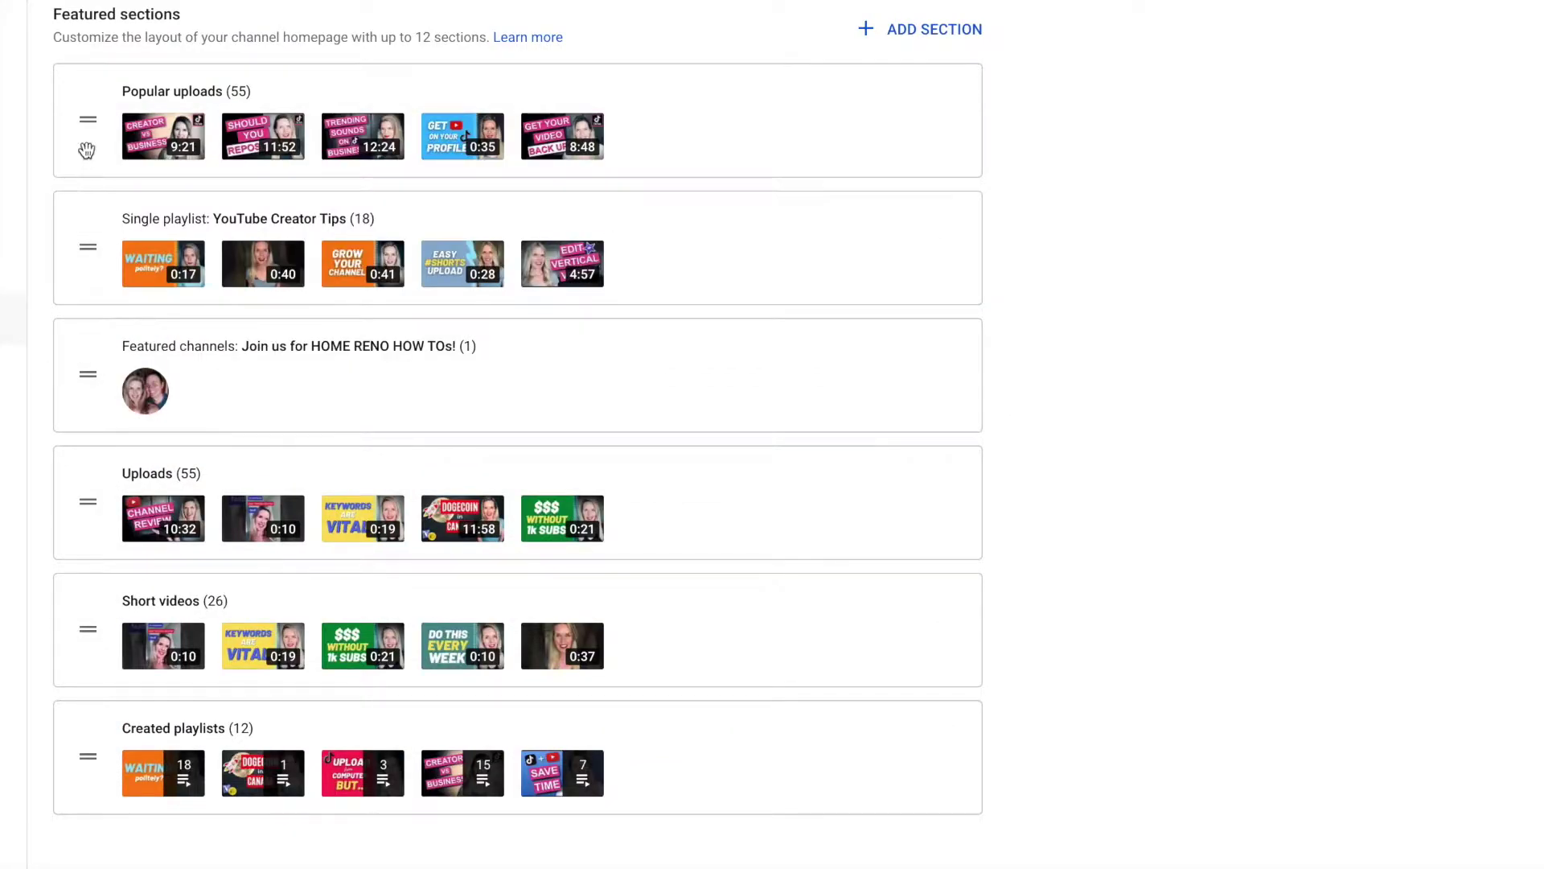
drag(88, 118, 94, 315)
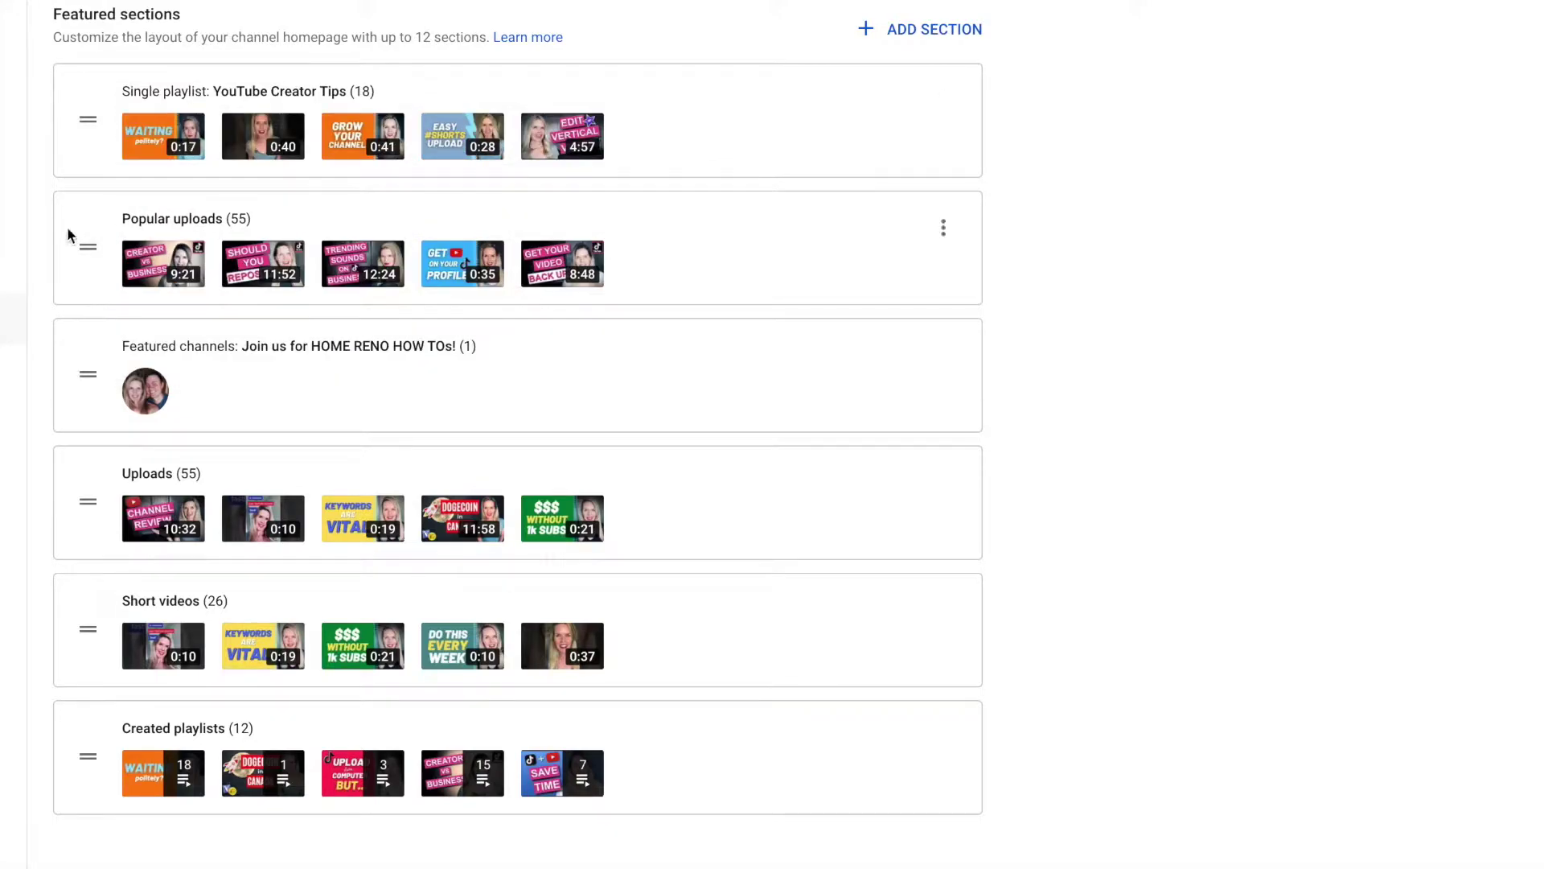
scroll(482, 177, up, 2)
click(870, 201)
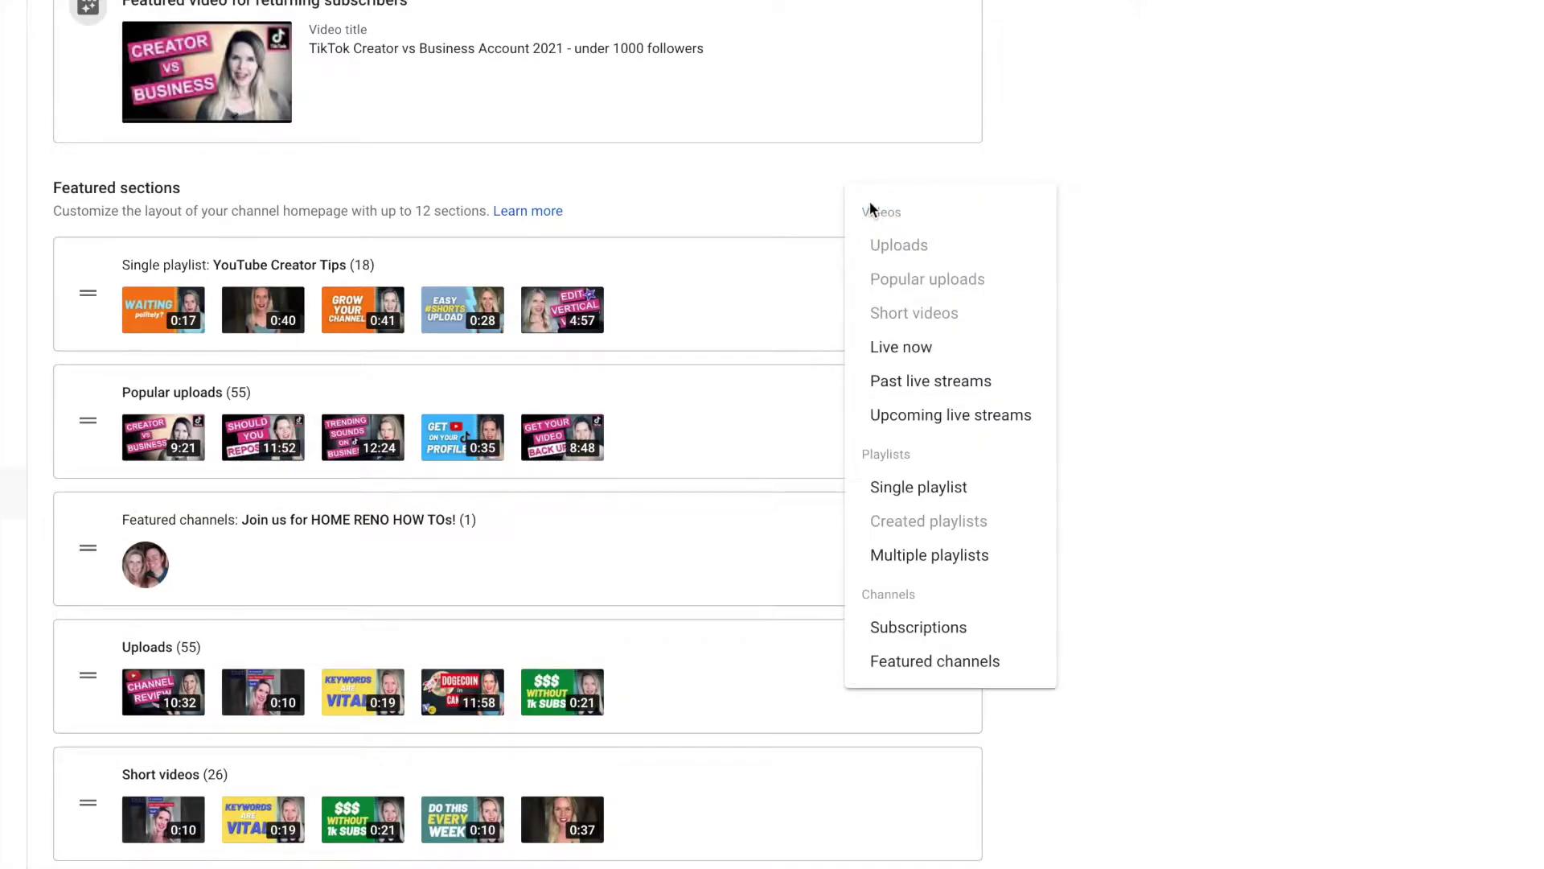
- Add a Single playlist section for Blow up on TikTok and place it second
click(897, 499)
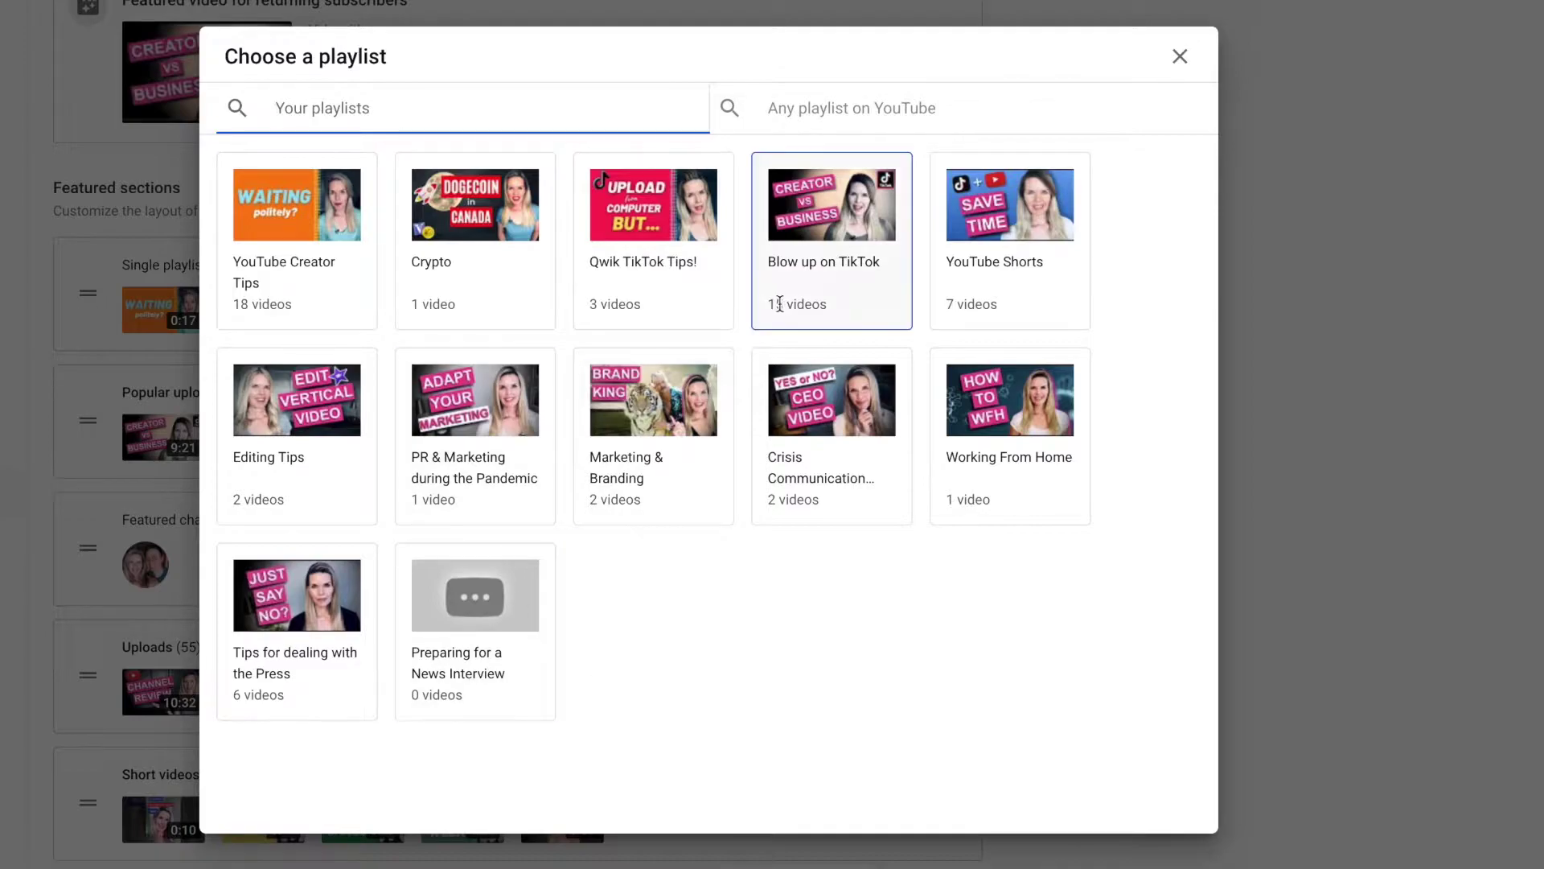
click(857, 225)
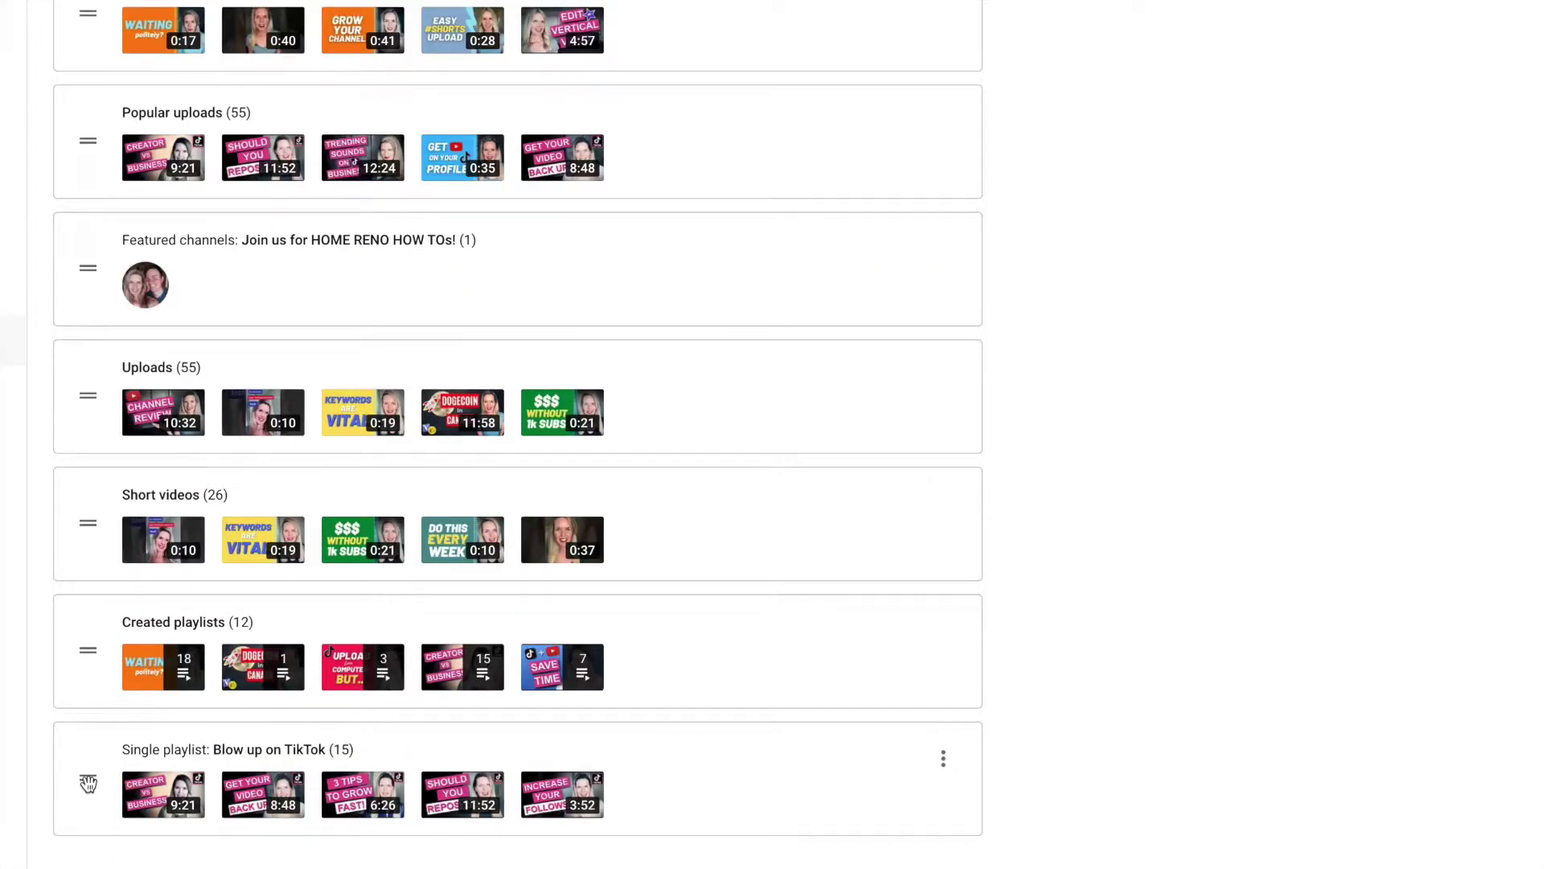
drag(88, 784, 104, 92)
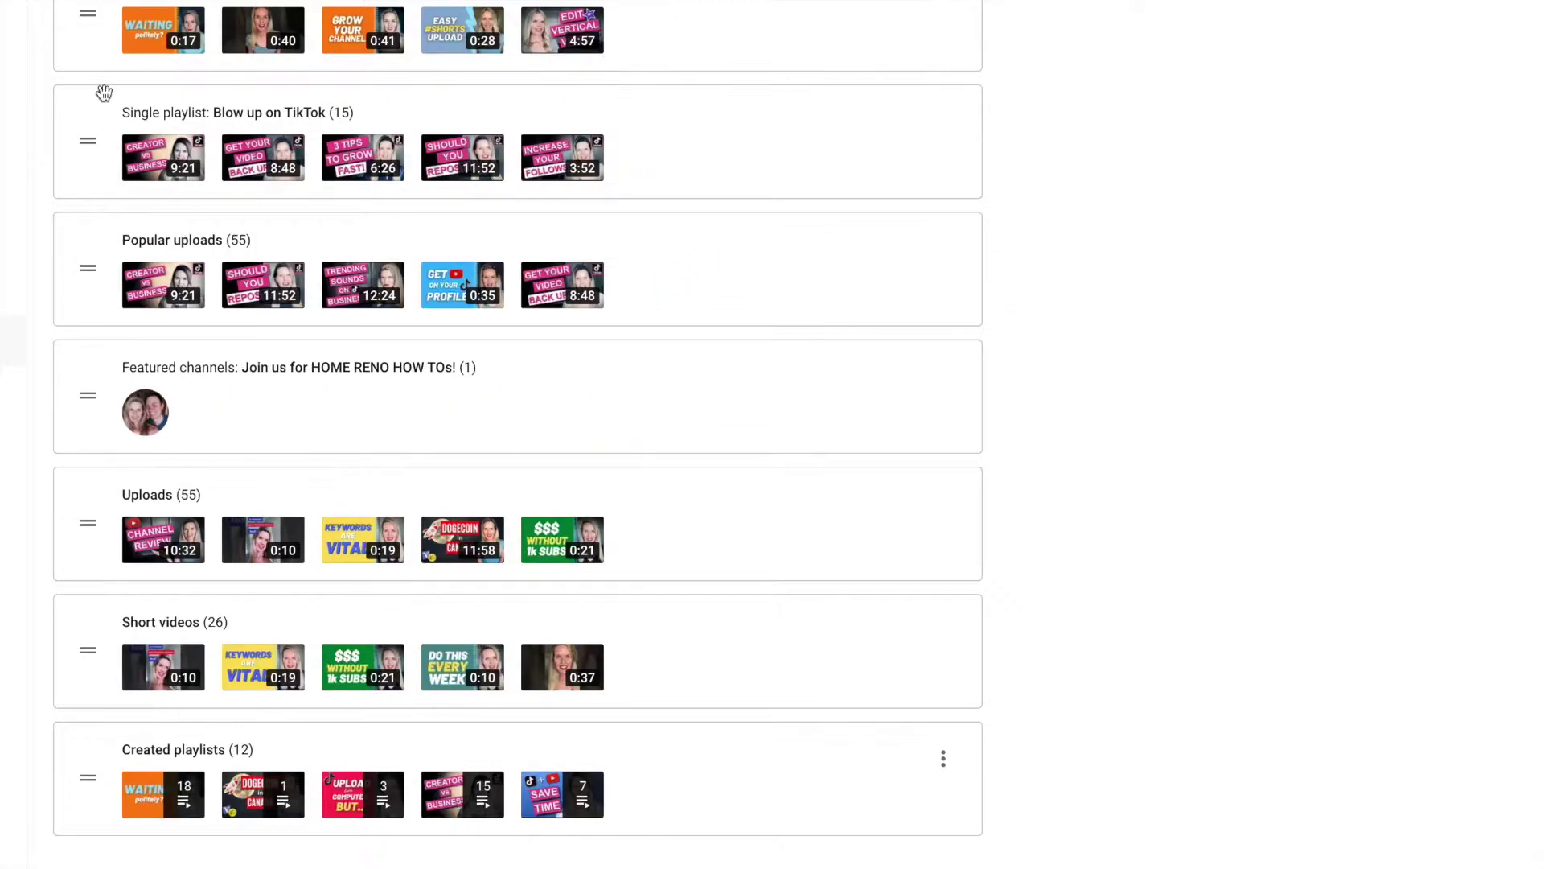
- Move Popular uploads below Uploads and remove the Short videos section
drag(70, 220, 76, 475)
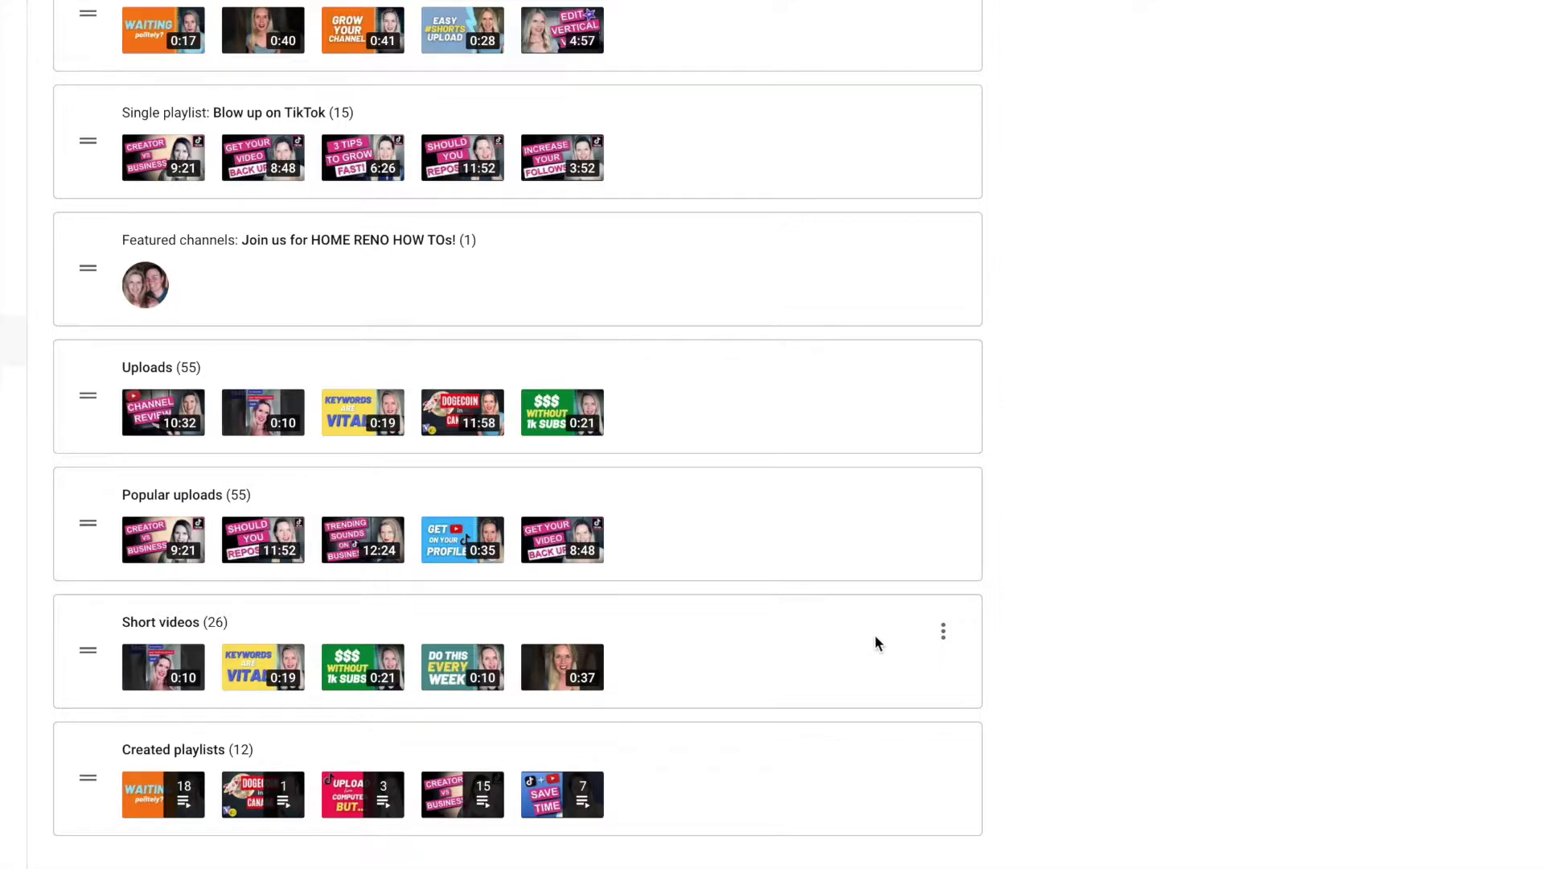
click(945, 634)
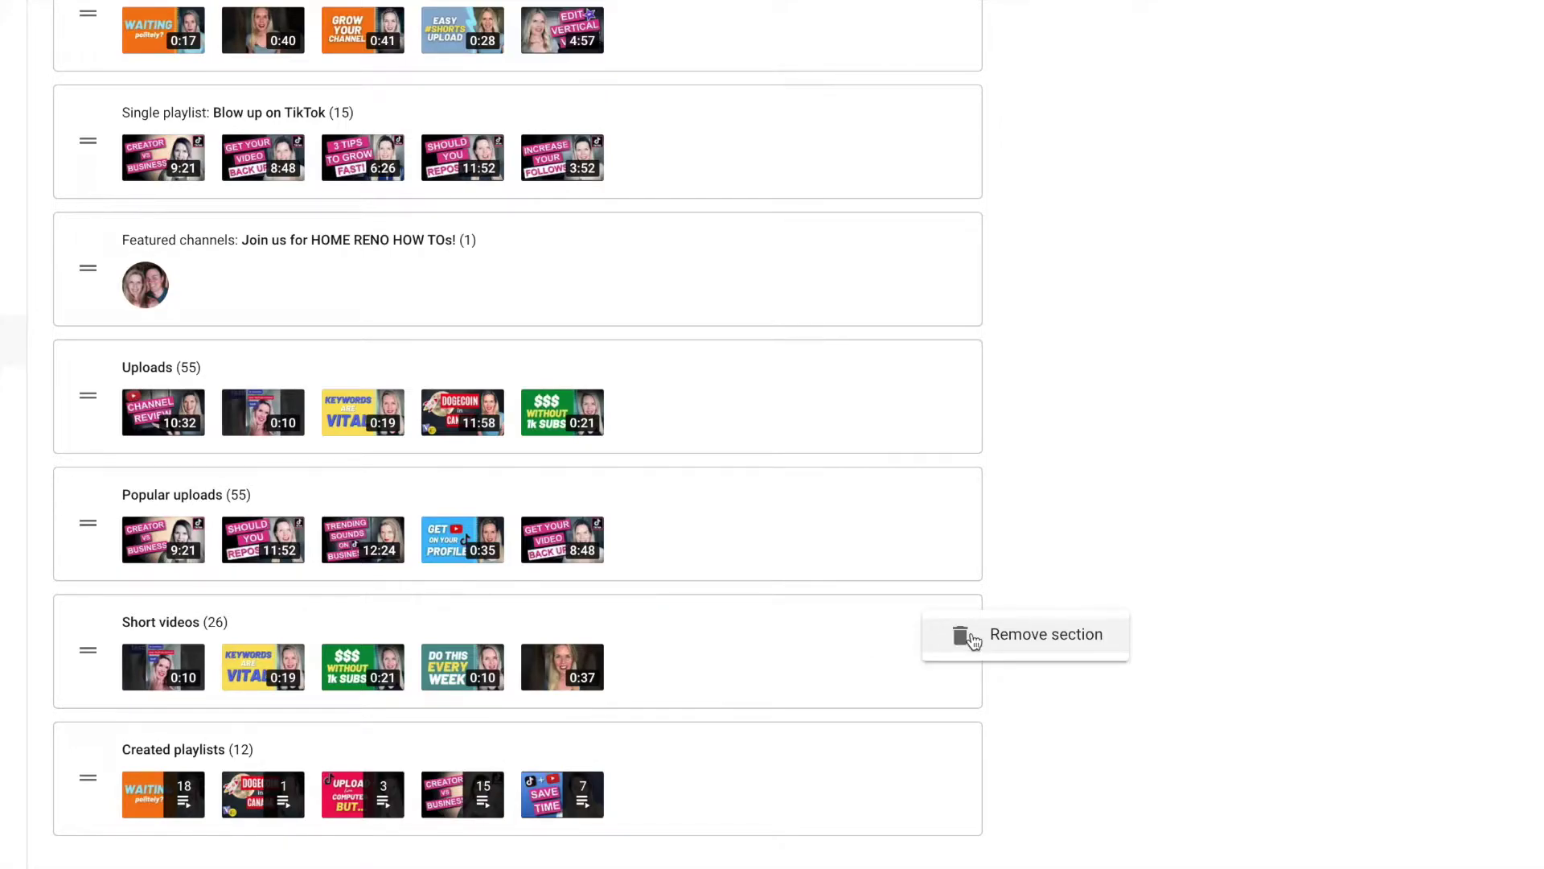
click(974, 641)
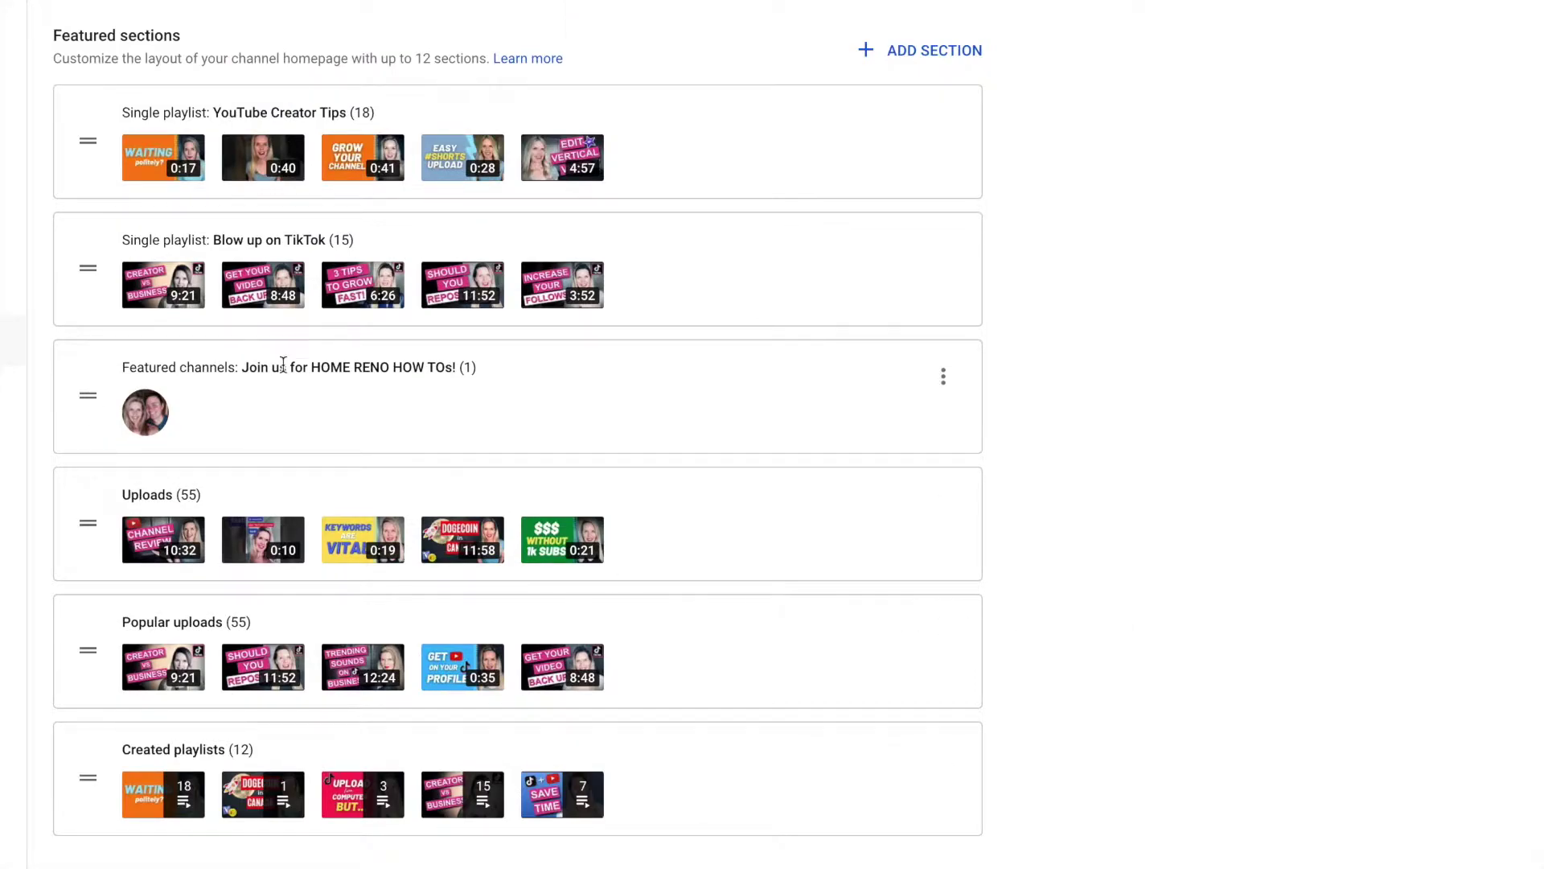
click(945, 378)
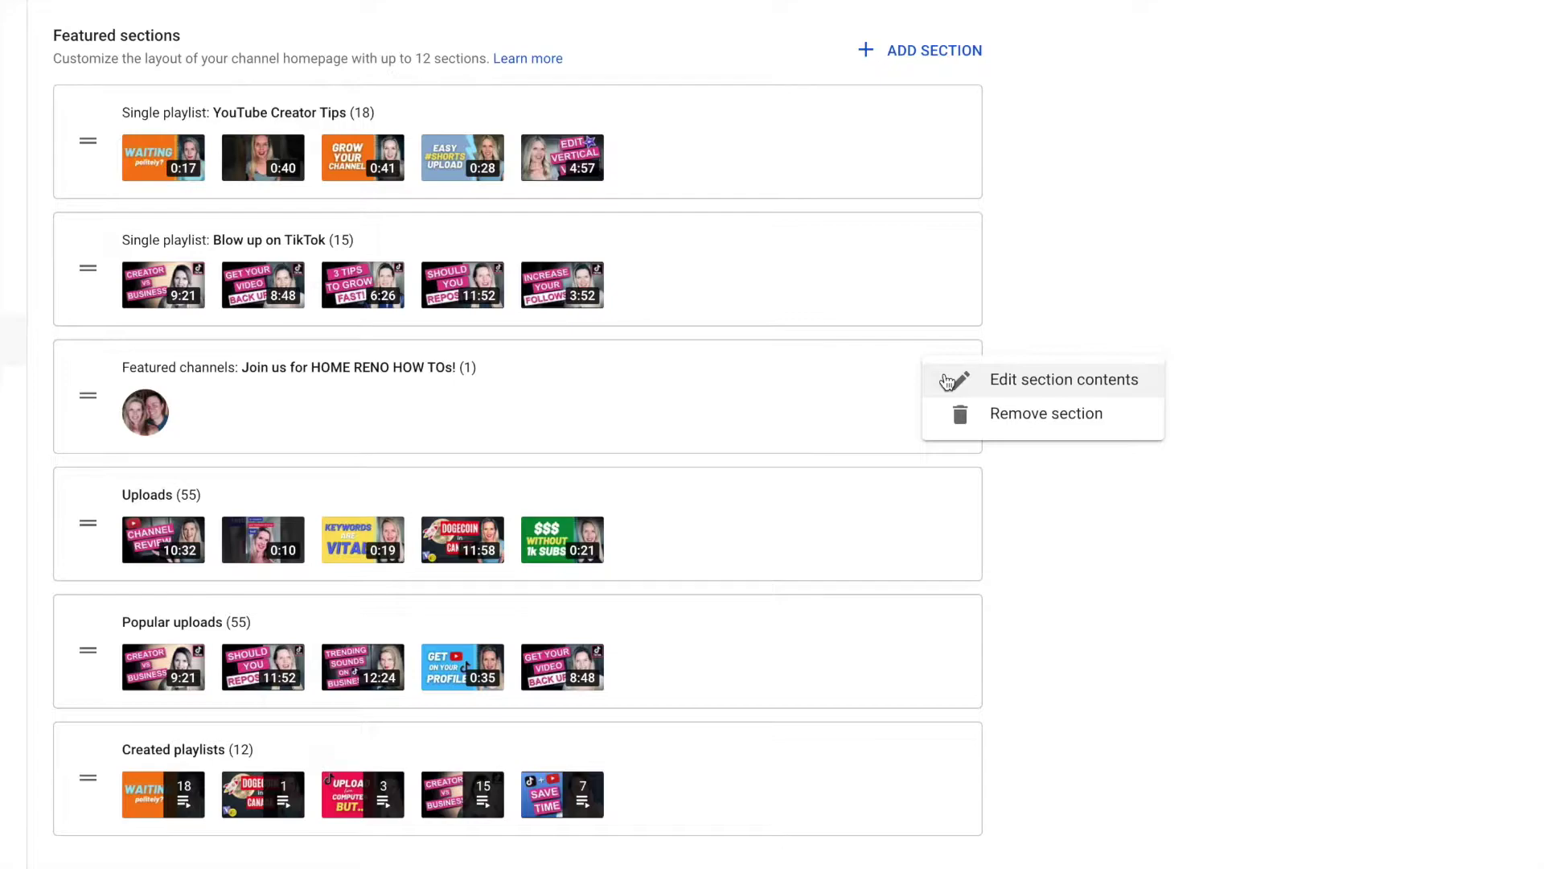
click(1020, 385)
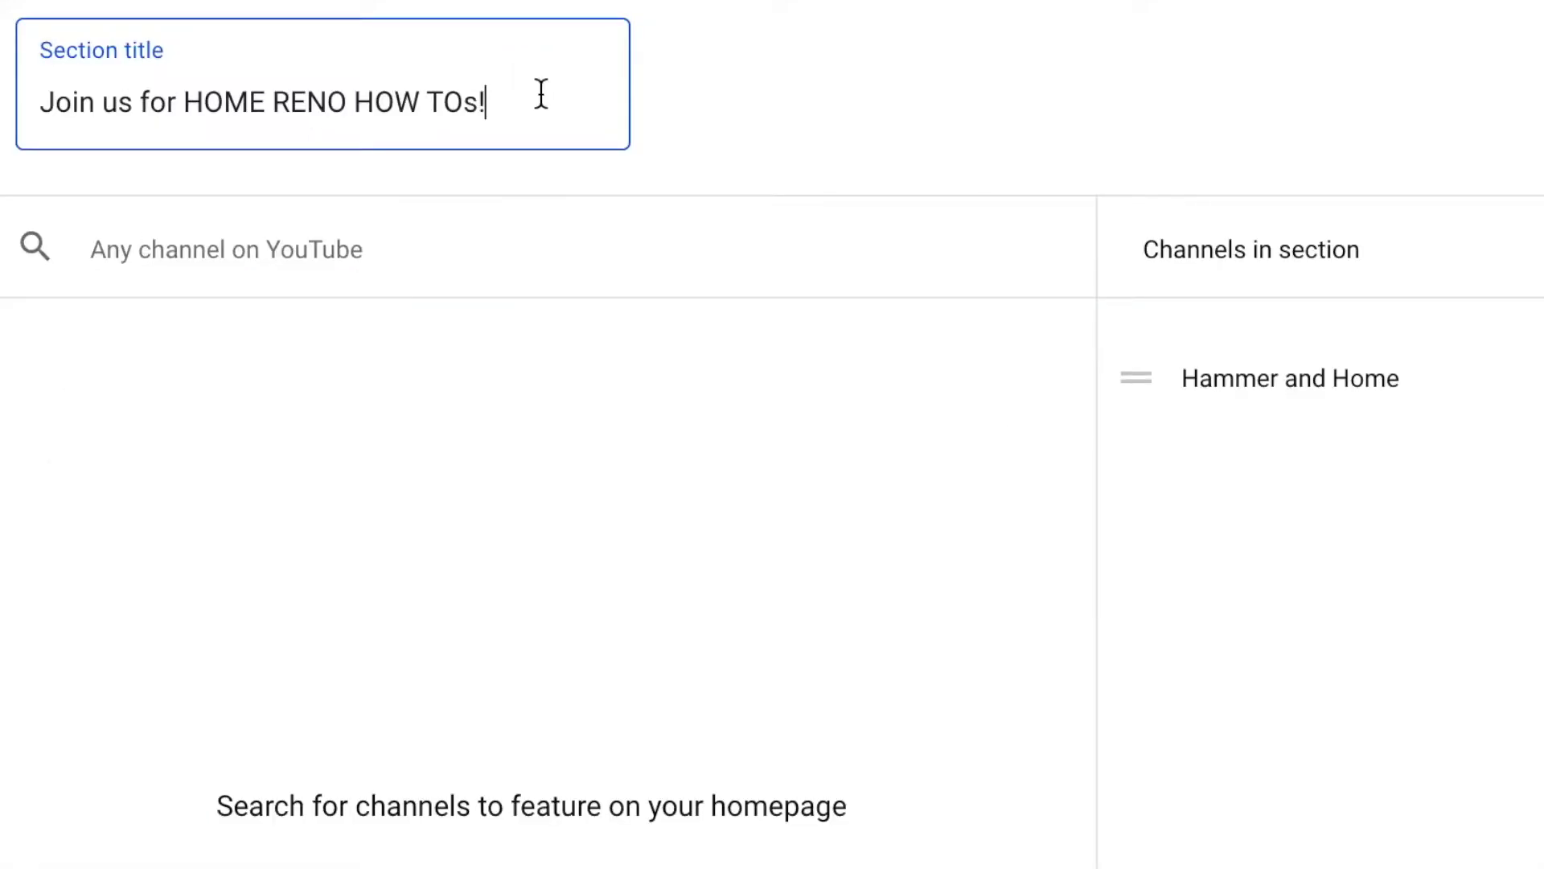
drag(537, 102, 248, 74)
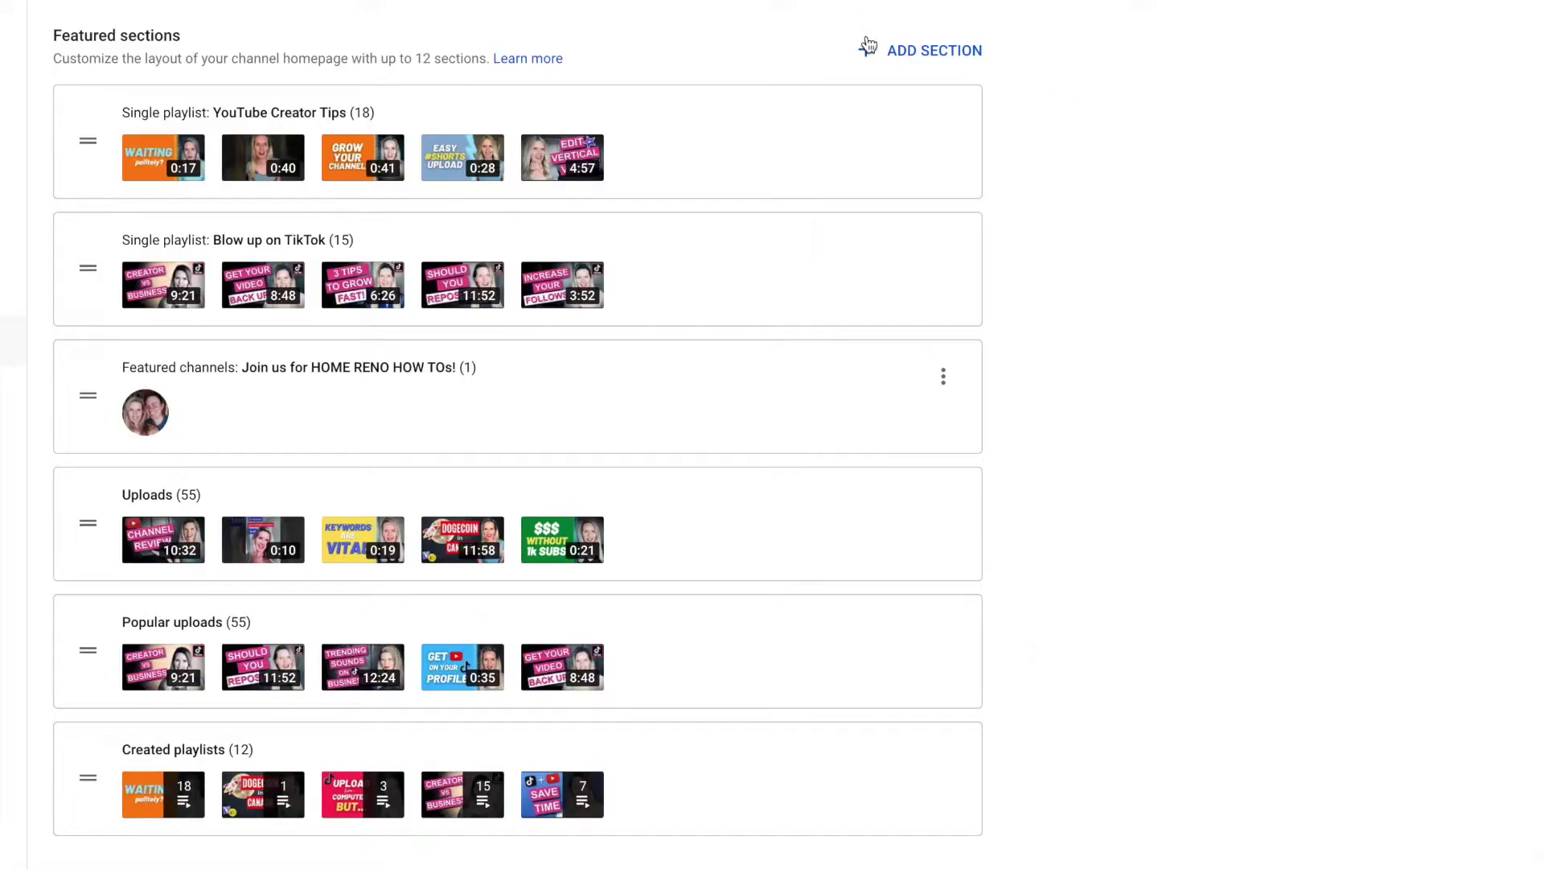
- Add a Featured channels section with Hammer and Home, titled 'Another Hammer and Home row'
click(868, 51)
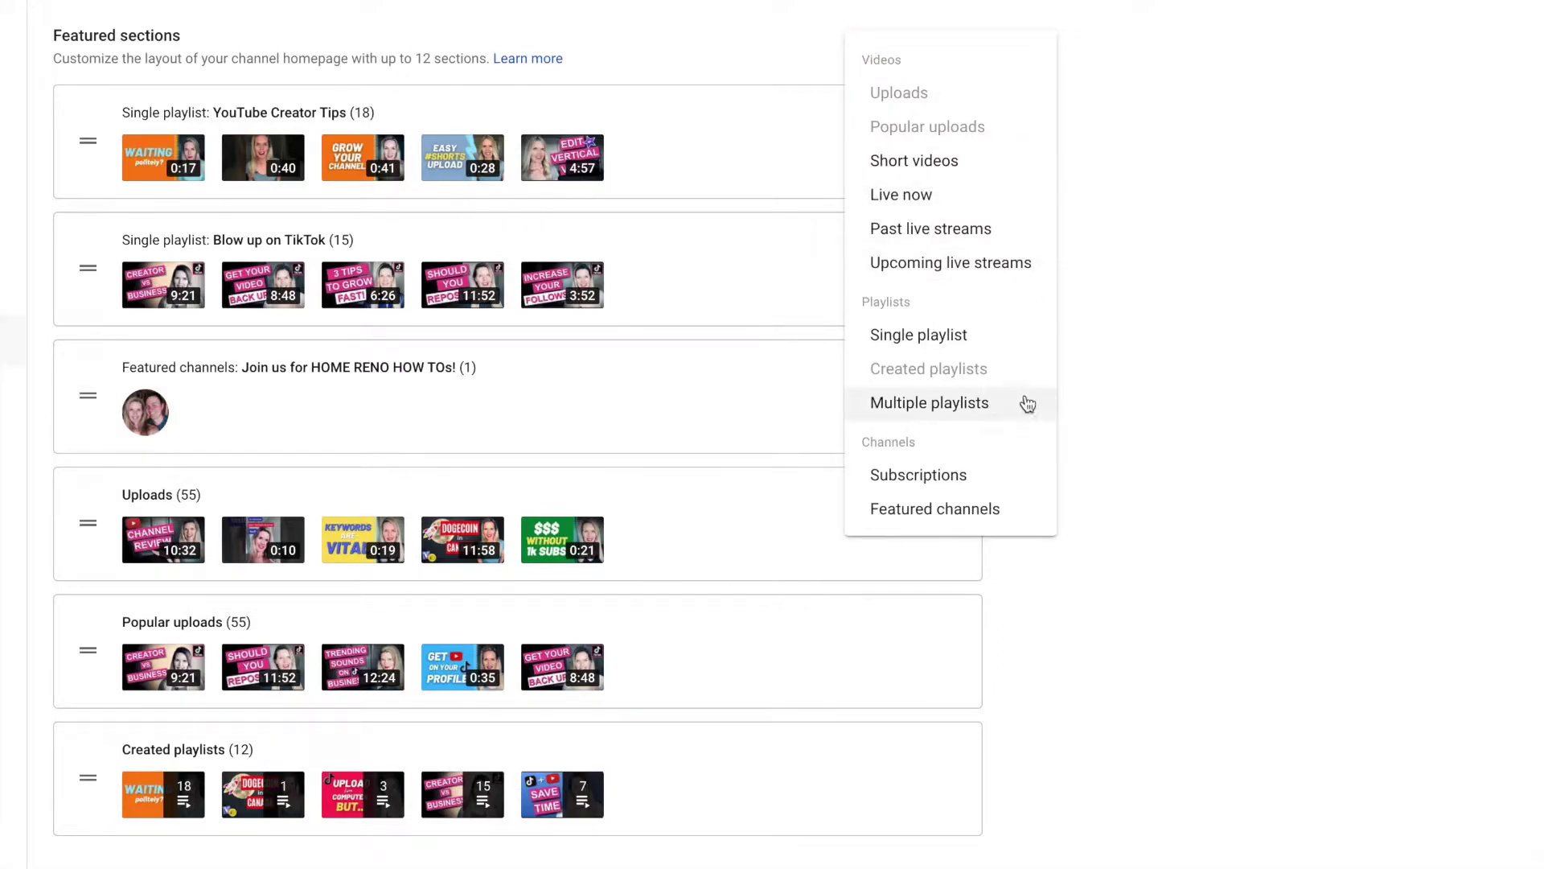
click(902, 514)
text(hammer and home)
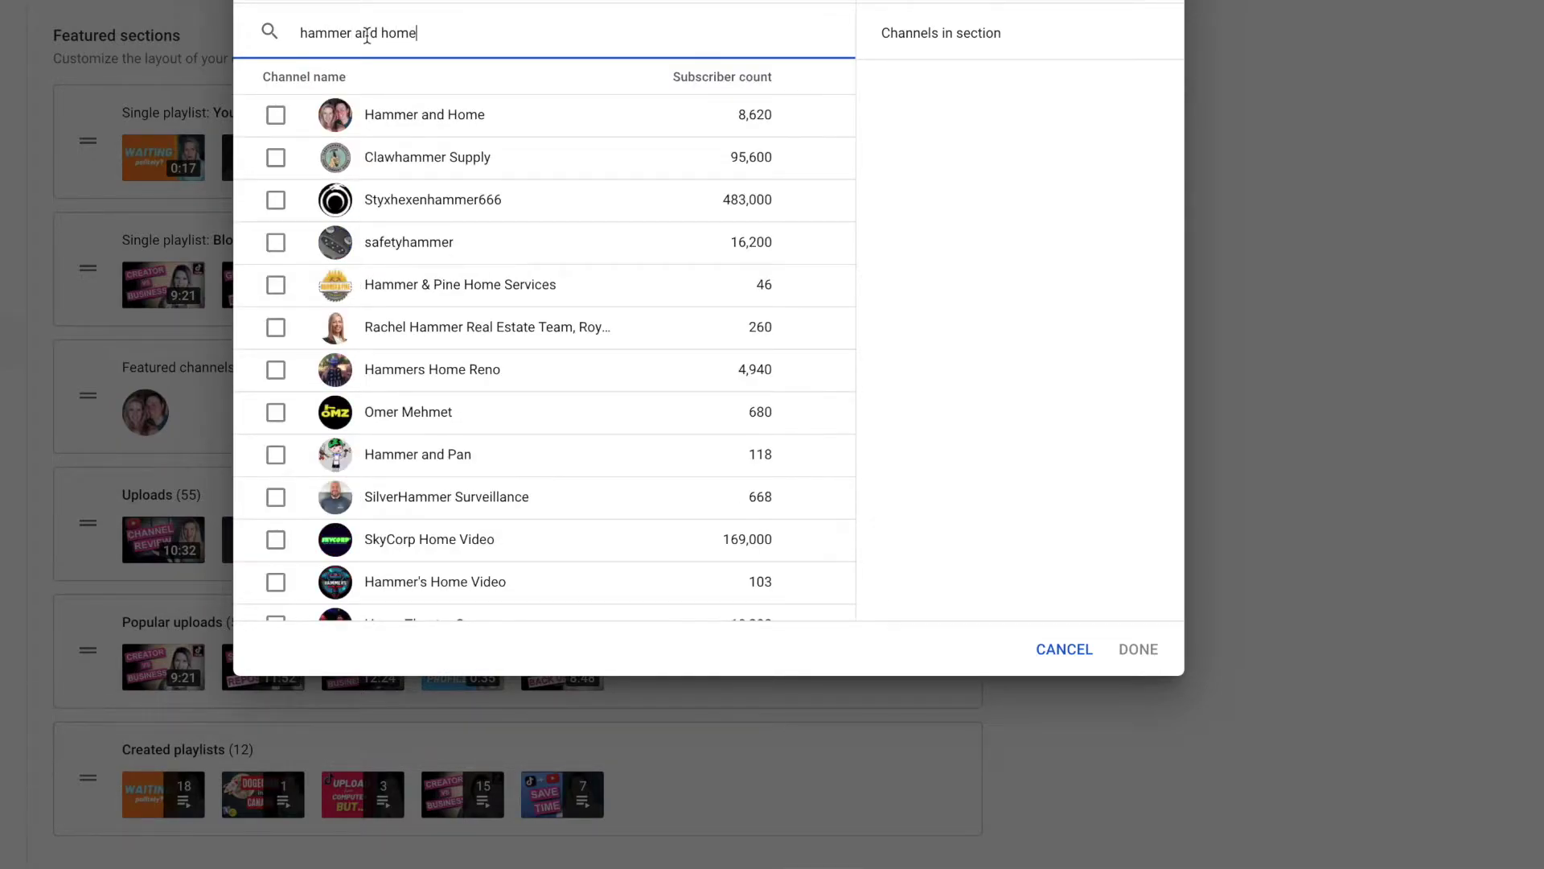
click(399, 131)
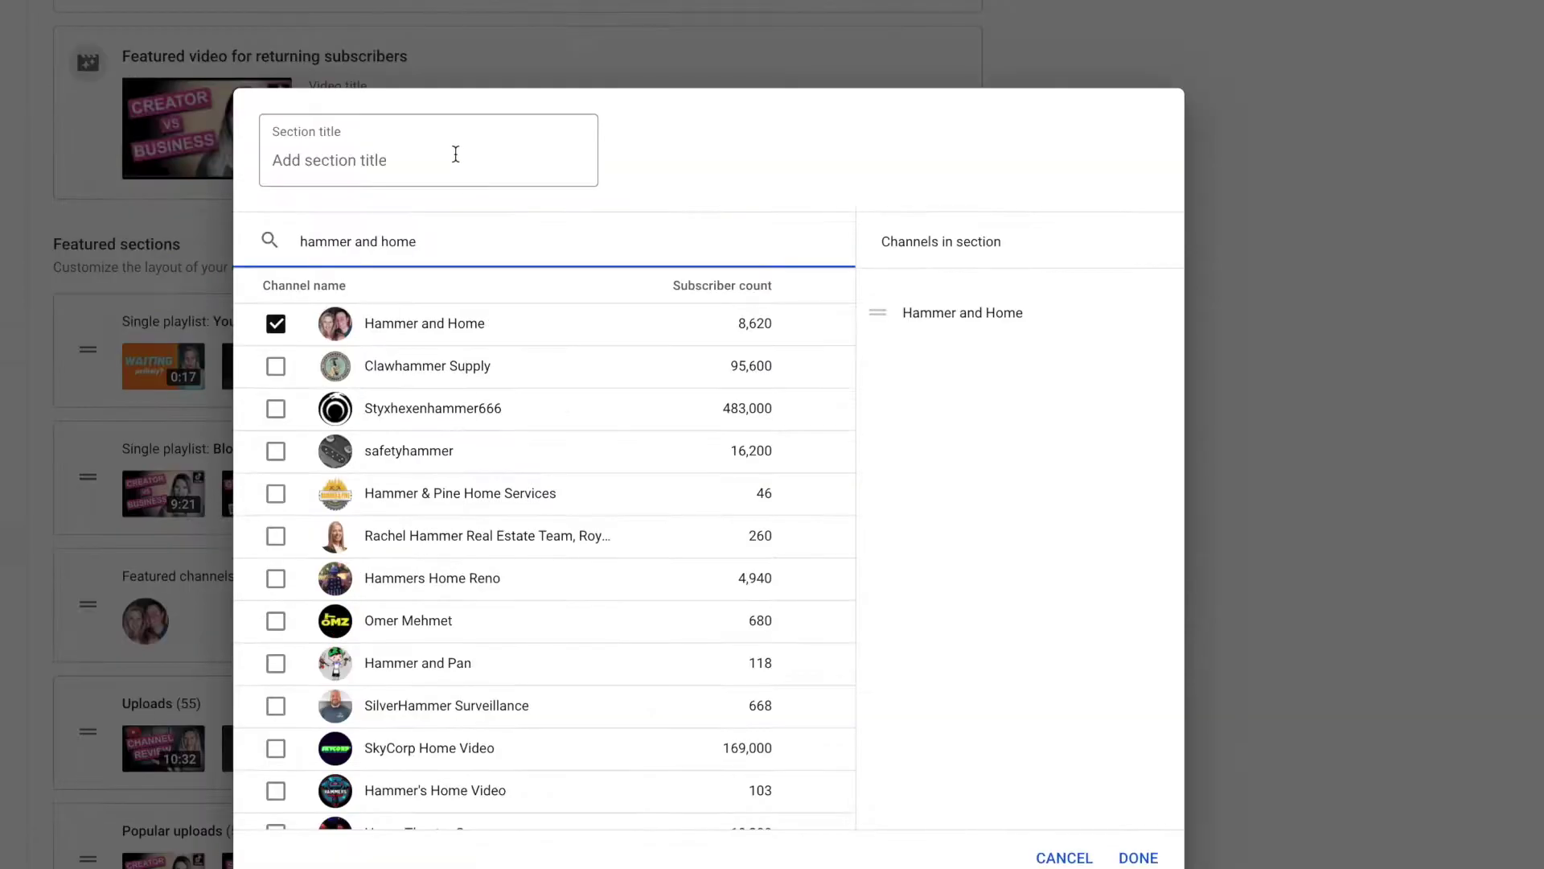
click(454, 153)
text(Another Hammer and H)
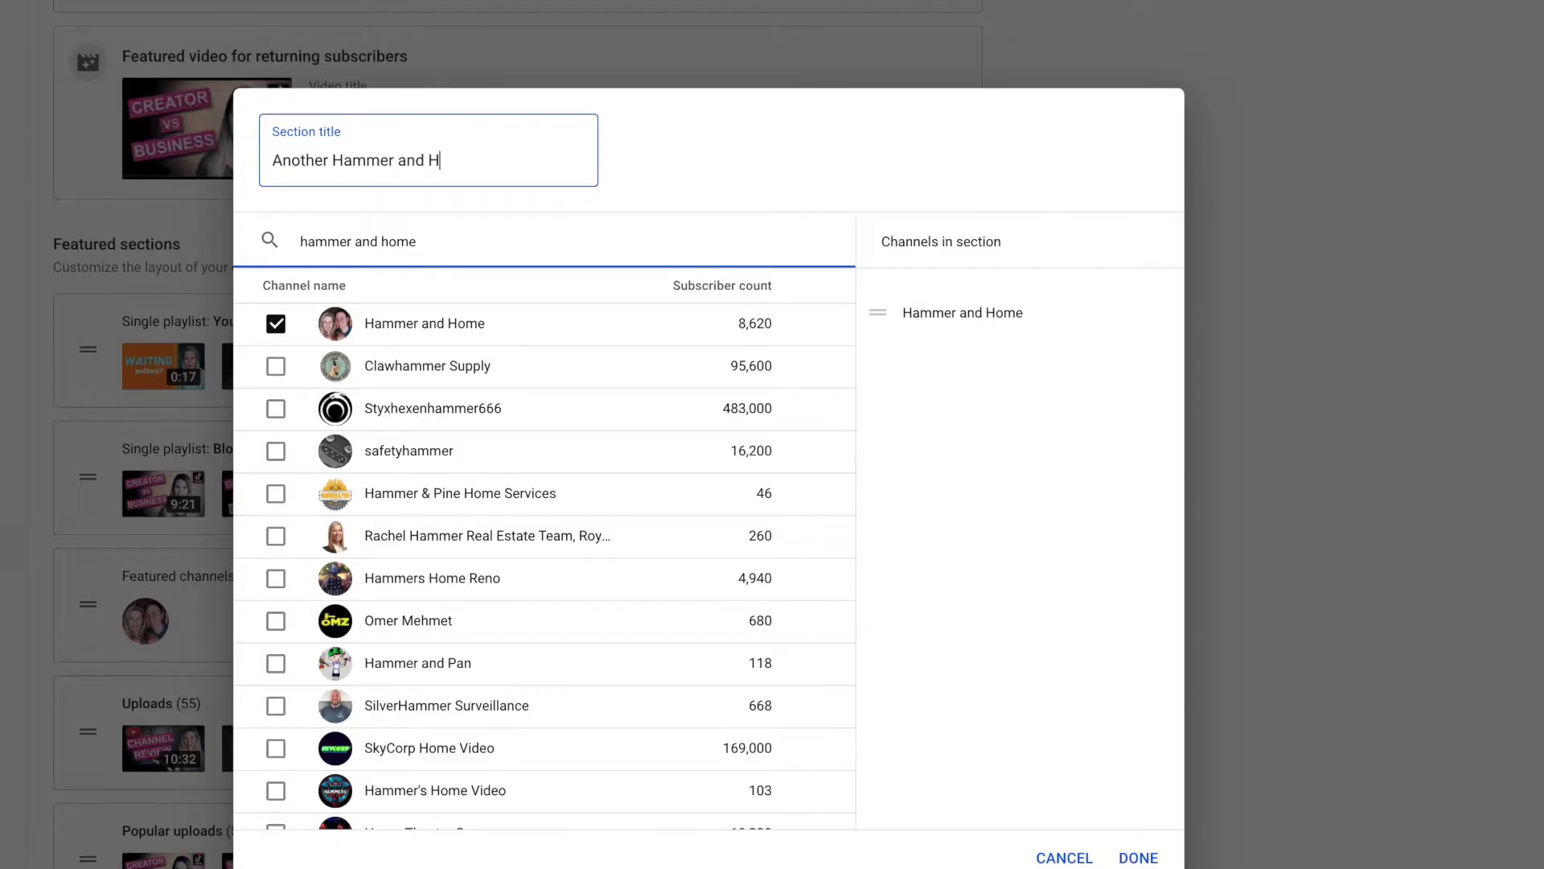
text(ome row)
click(1130, 856)
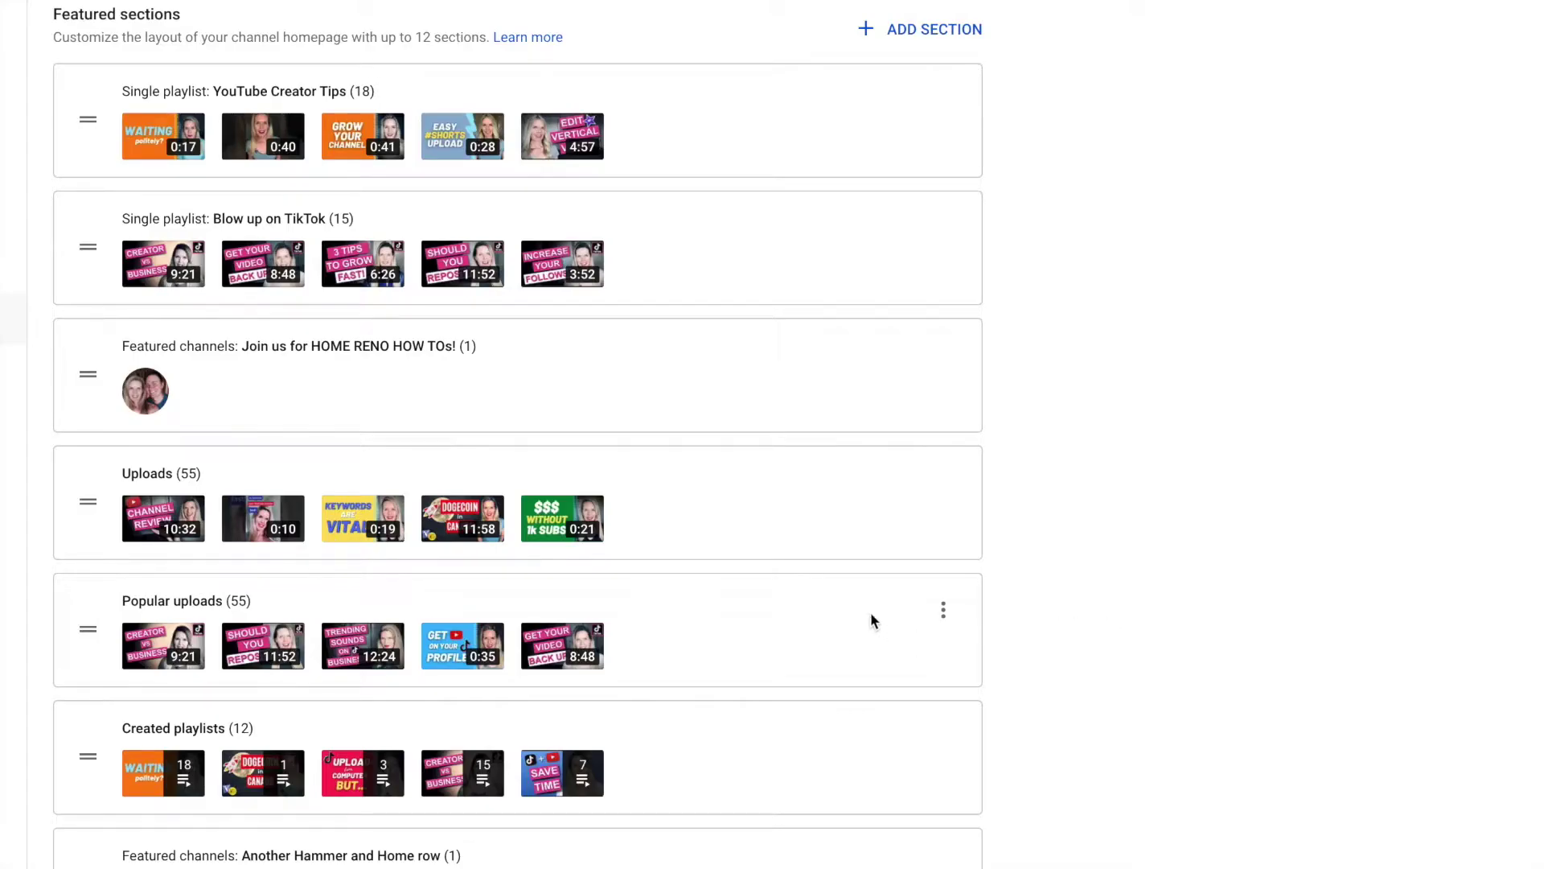
- Move the Another Hammer and Home row above Uploads, then remove that section
scroll(879, 658, down, 2)
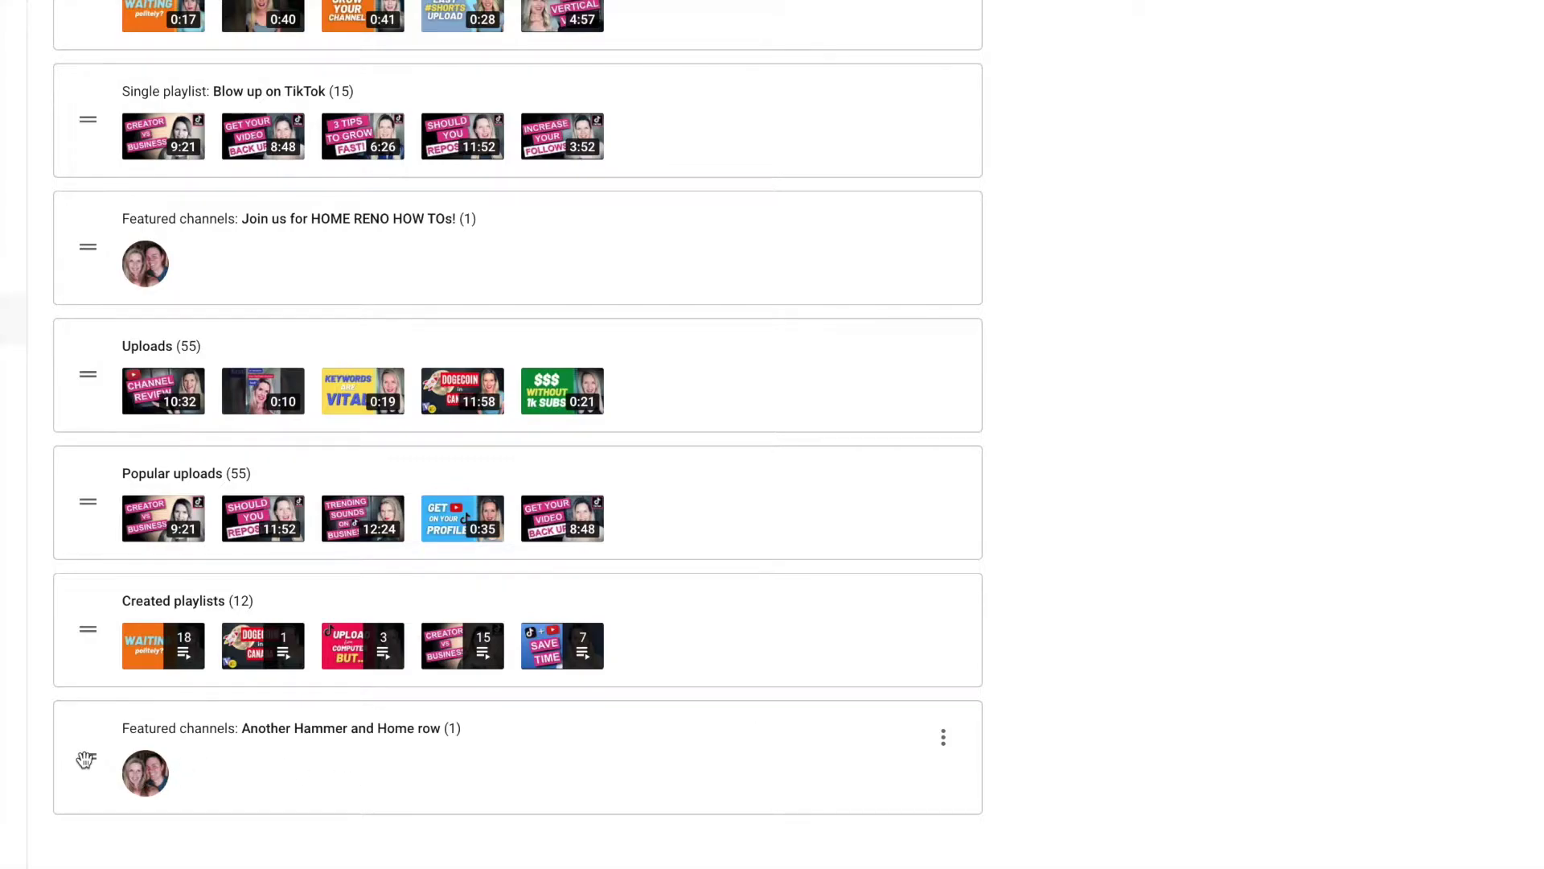
drag(86, 760, 64, 324)
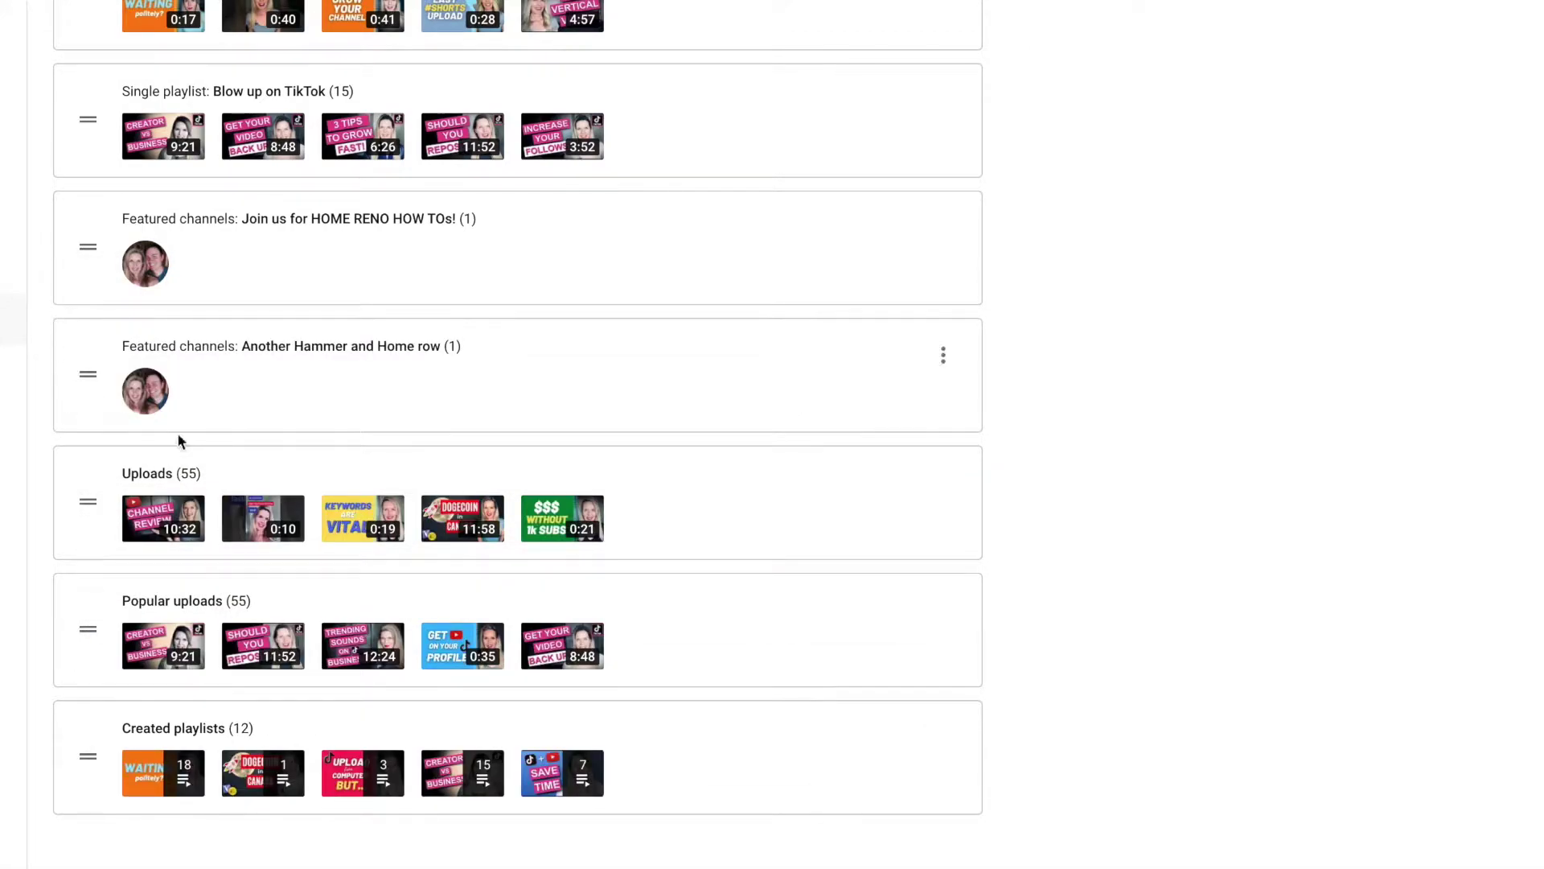
click(943, 356)
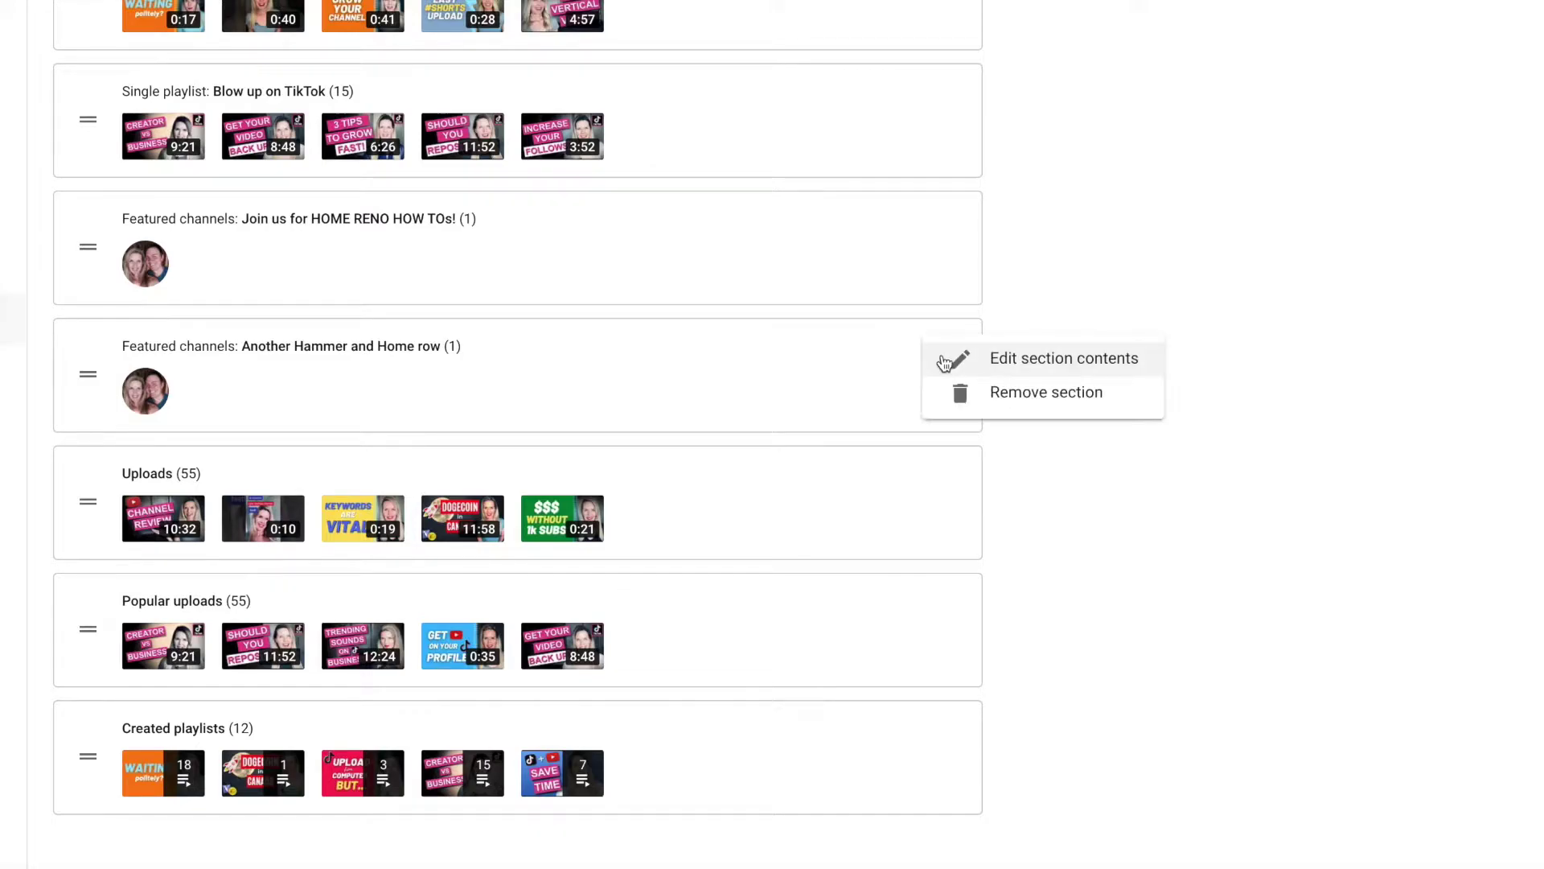
click(1024, 399)
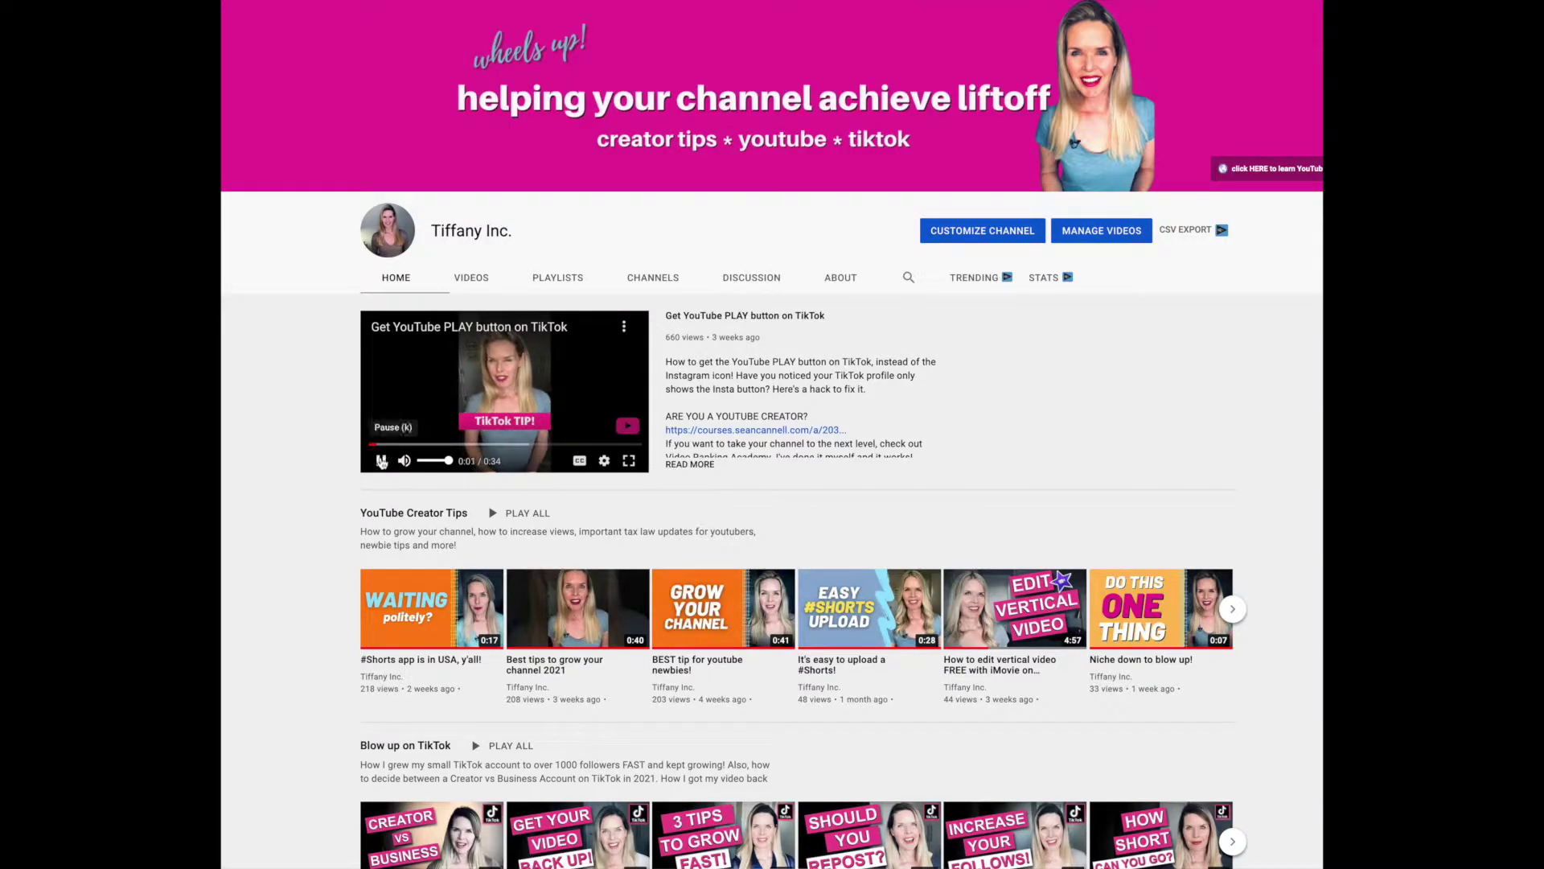
- Scroll the channel homepage past Creator Tips, Blow up on TikTok and the featured channel row
scroll(361, 498, down, 1)
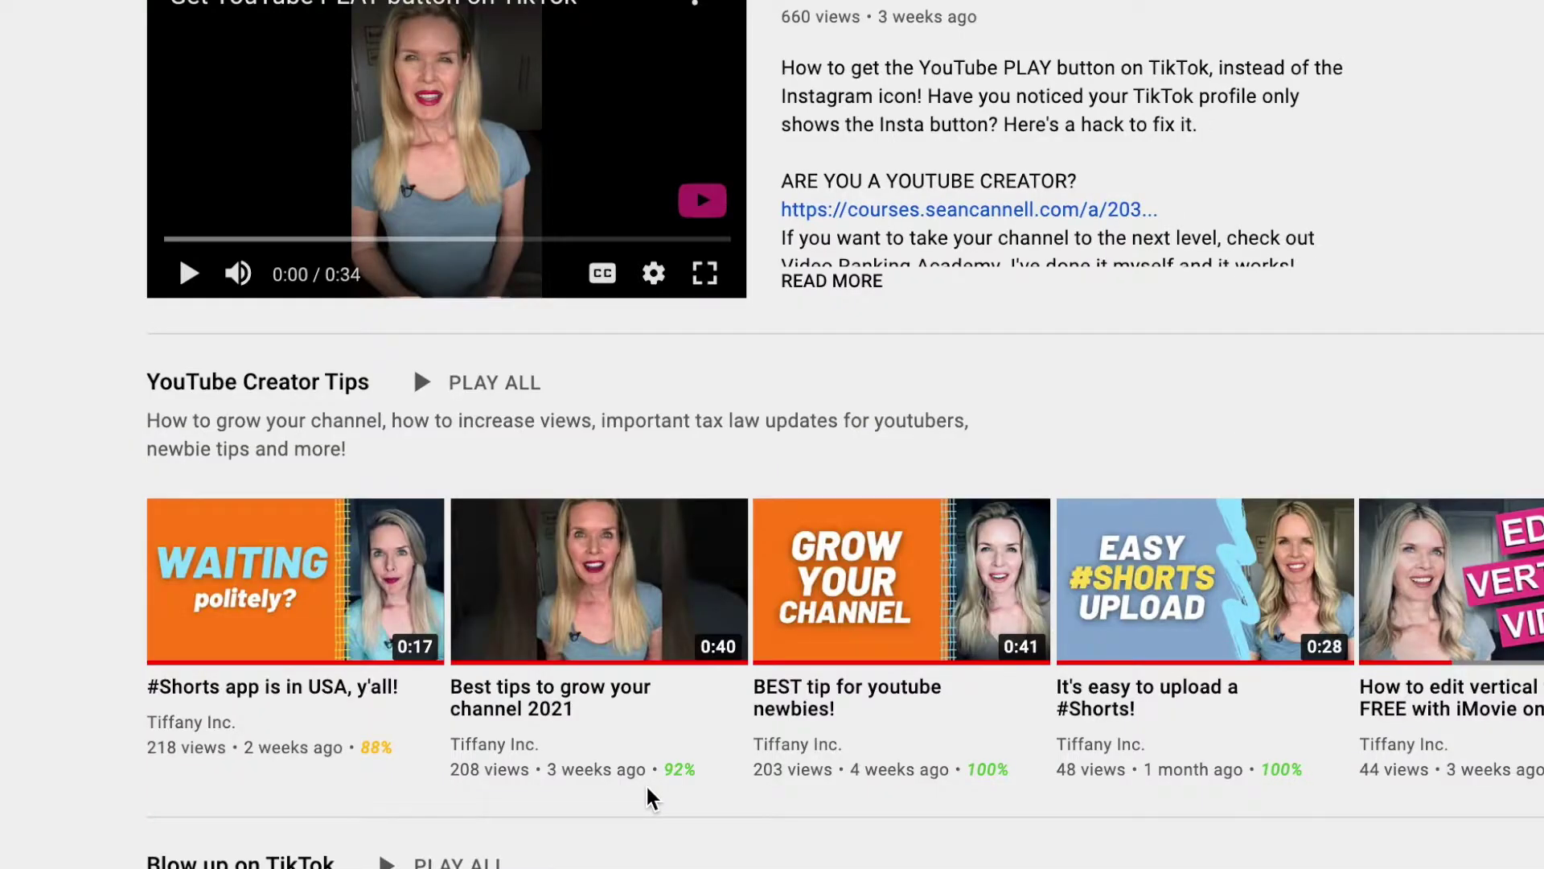
mouse_move(614, 603)
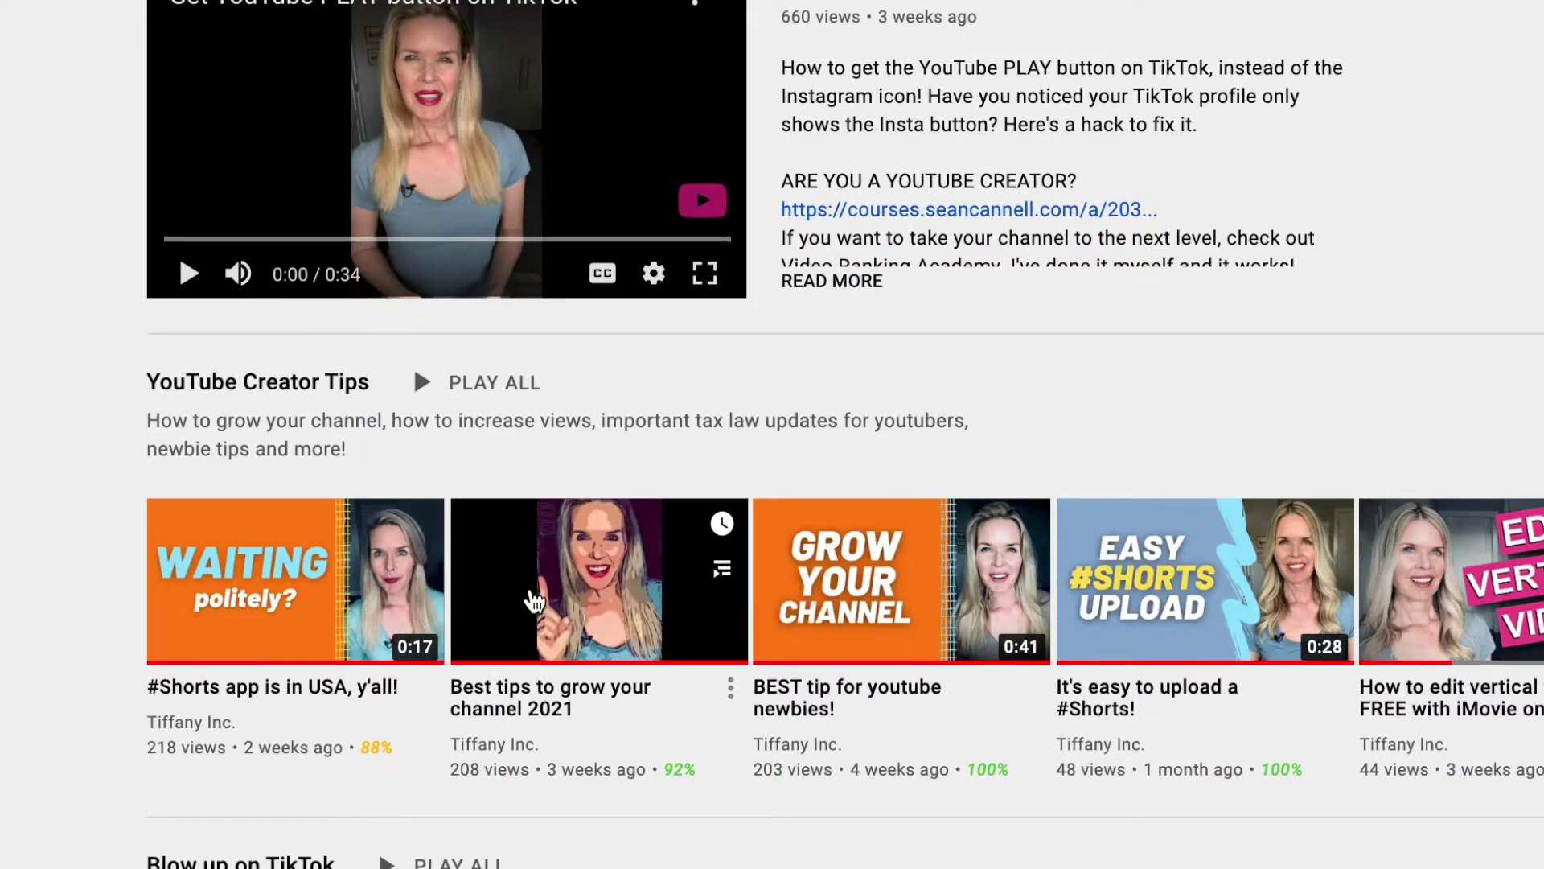
scroll(689, 828, down, 4)
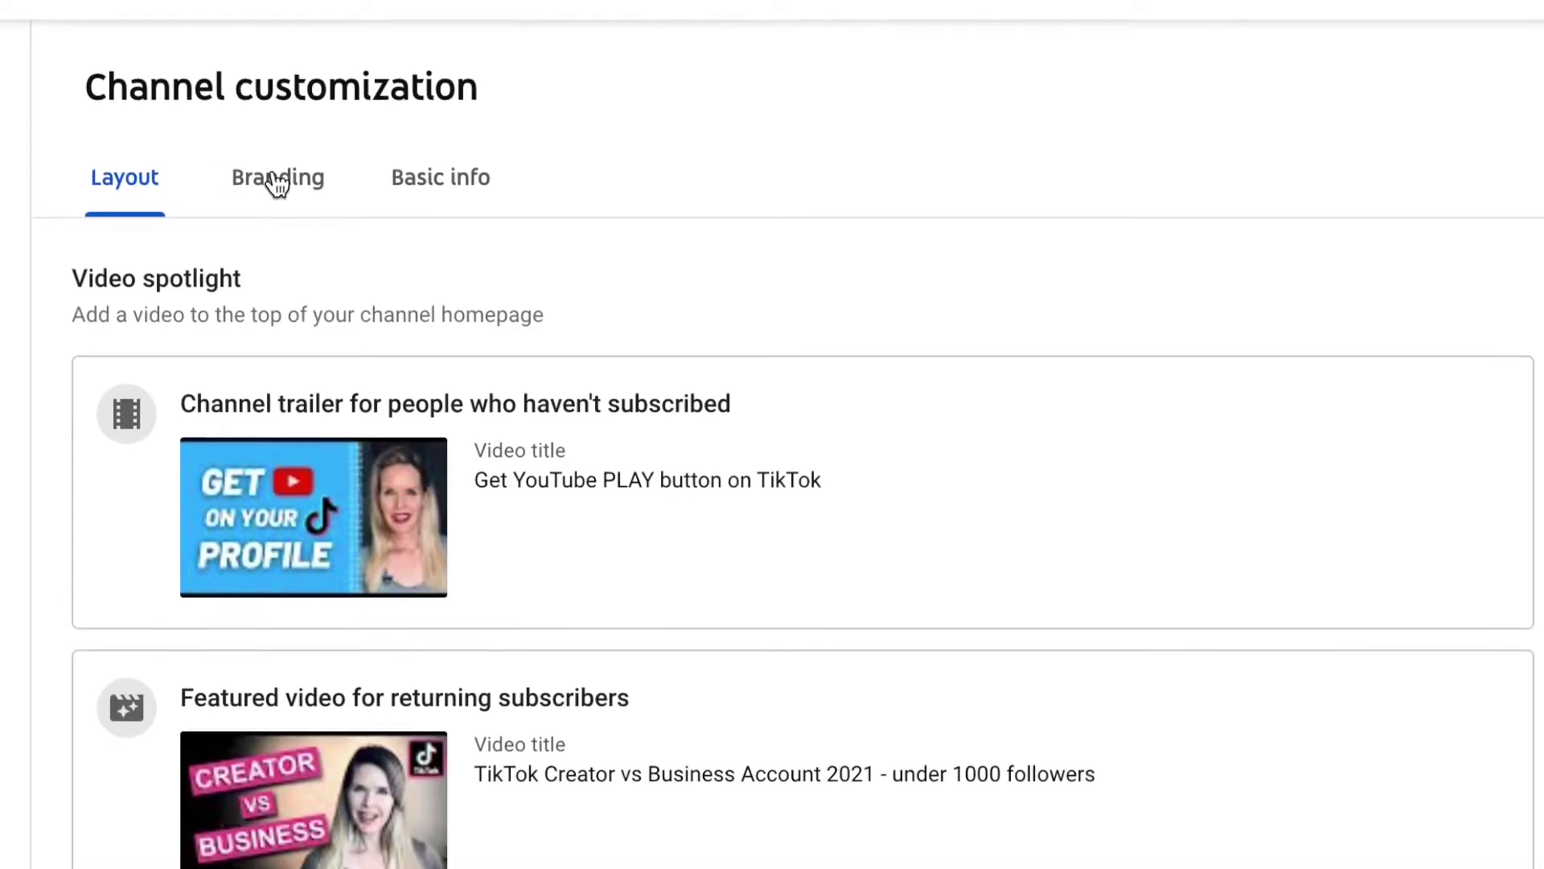
- View the Branding tab, then the Basic info tab with description and channel URL
click(277, 165)
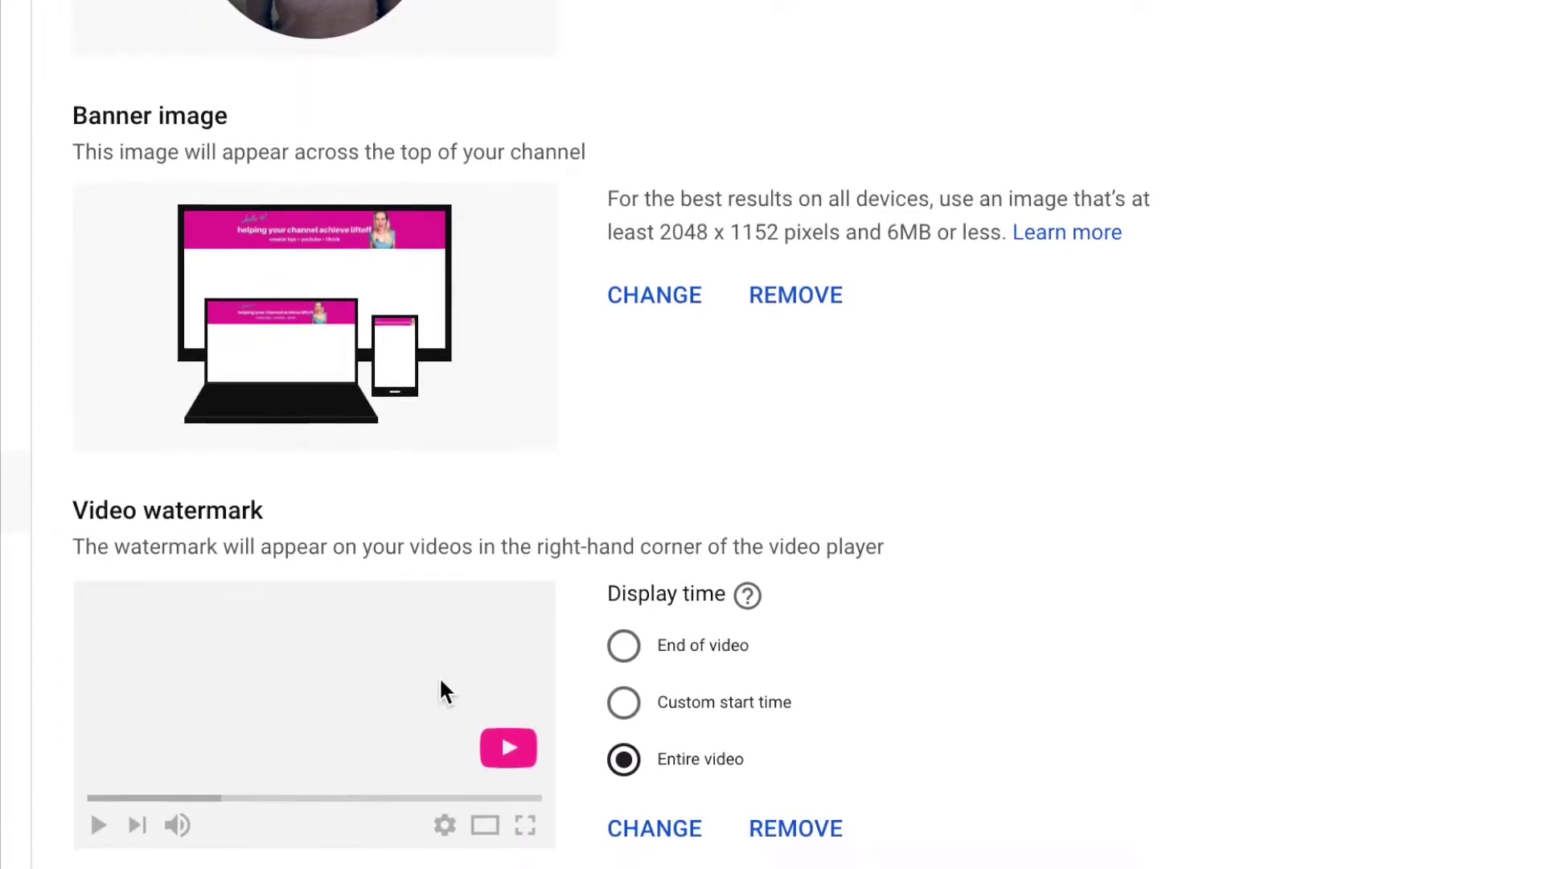
click(441, 170)
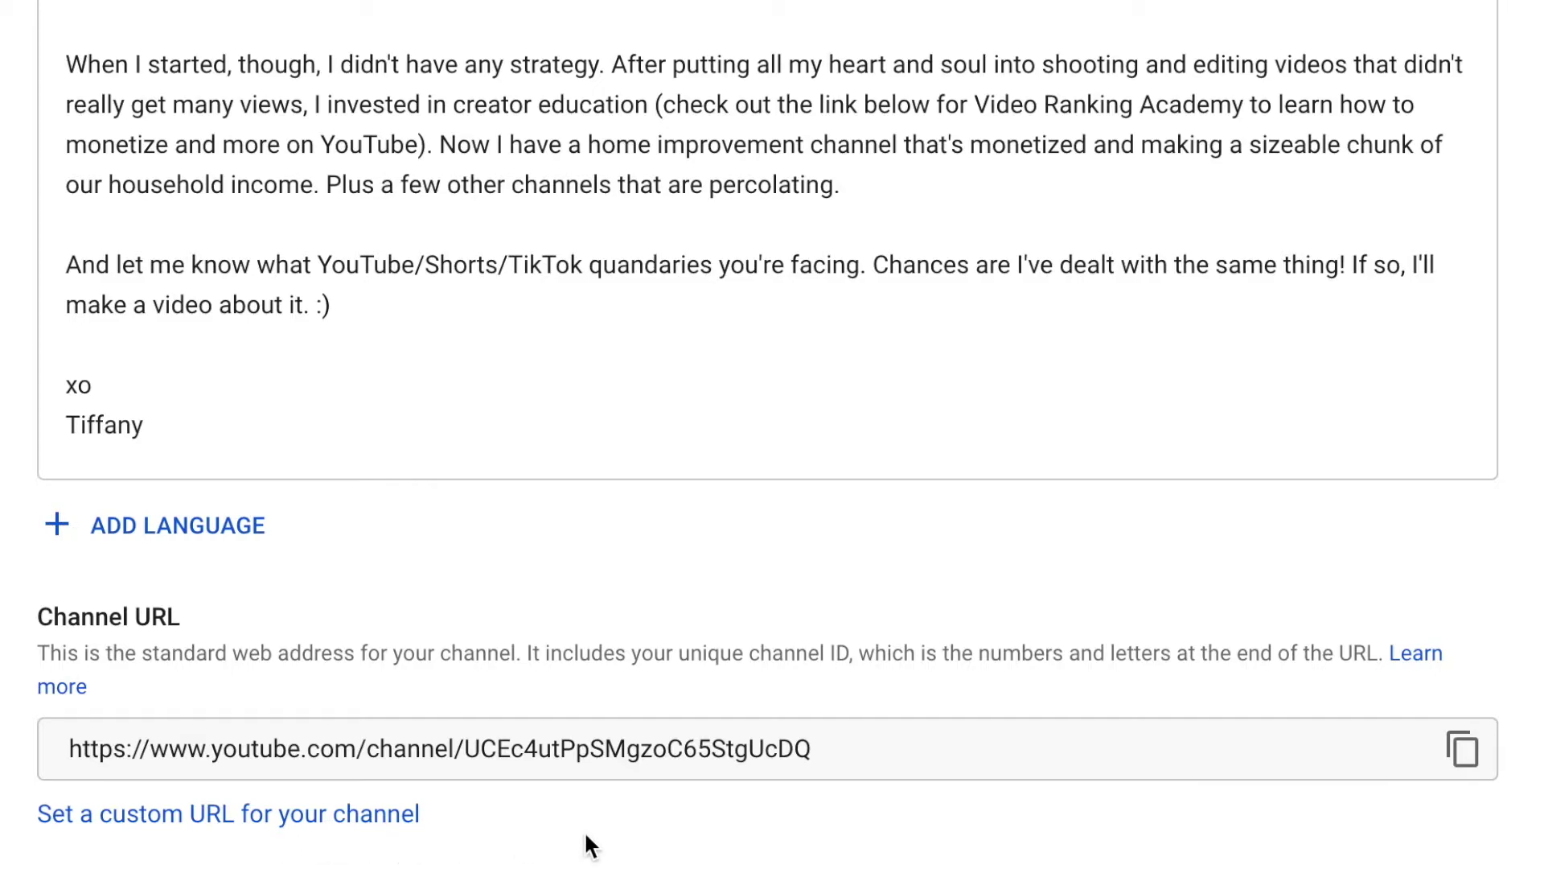
- From Layout, view the channel and pause the 'Get YouTube PLAY button on TikTok' trailer at 0:07
click(127, 171)
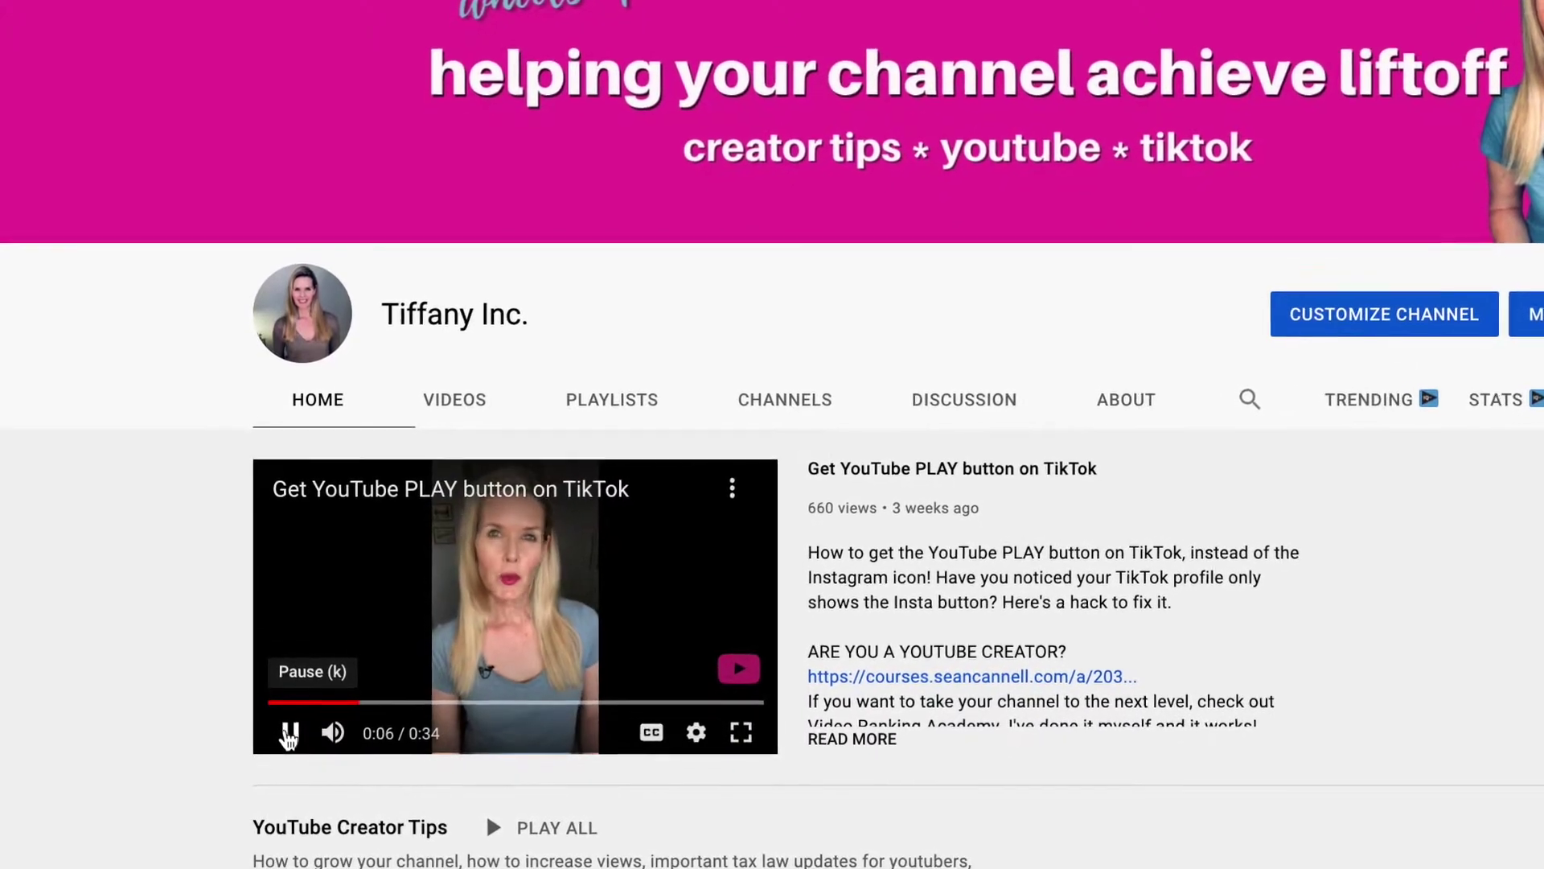
click(290, 734)
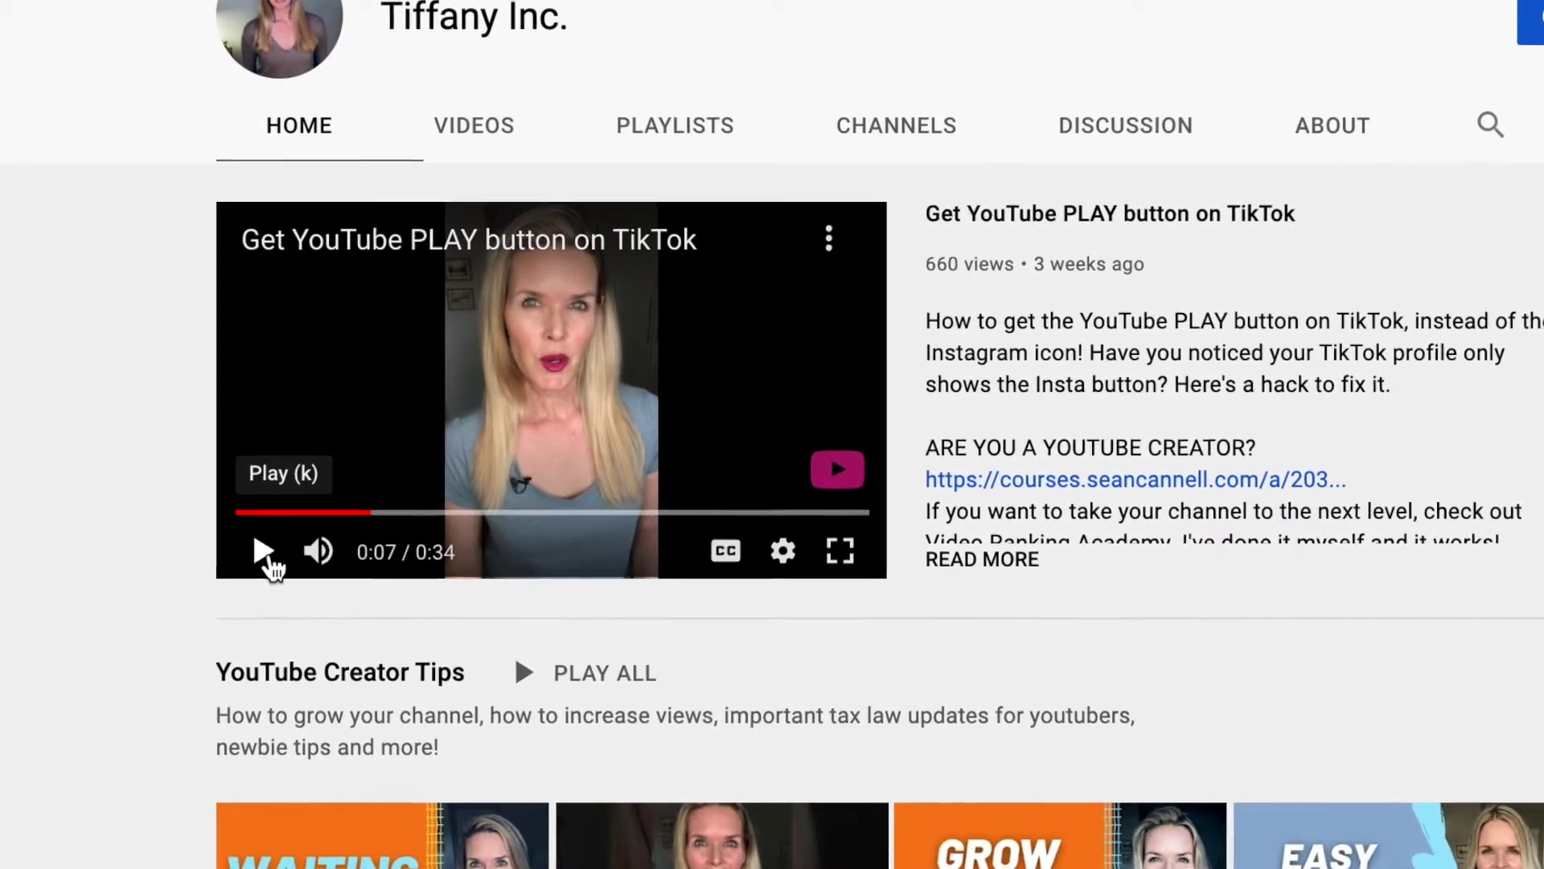
- Rewind the channel trailer to 0:01 on the seek bar
drag(372, 515, 193, 530)
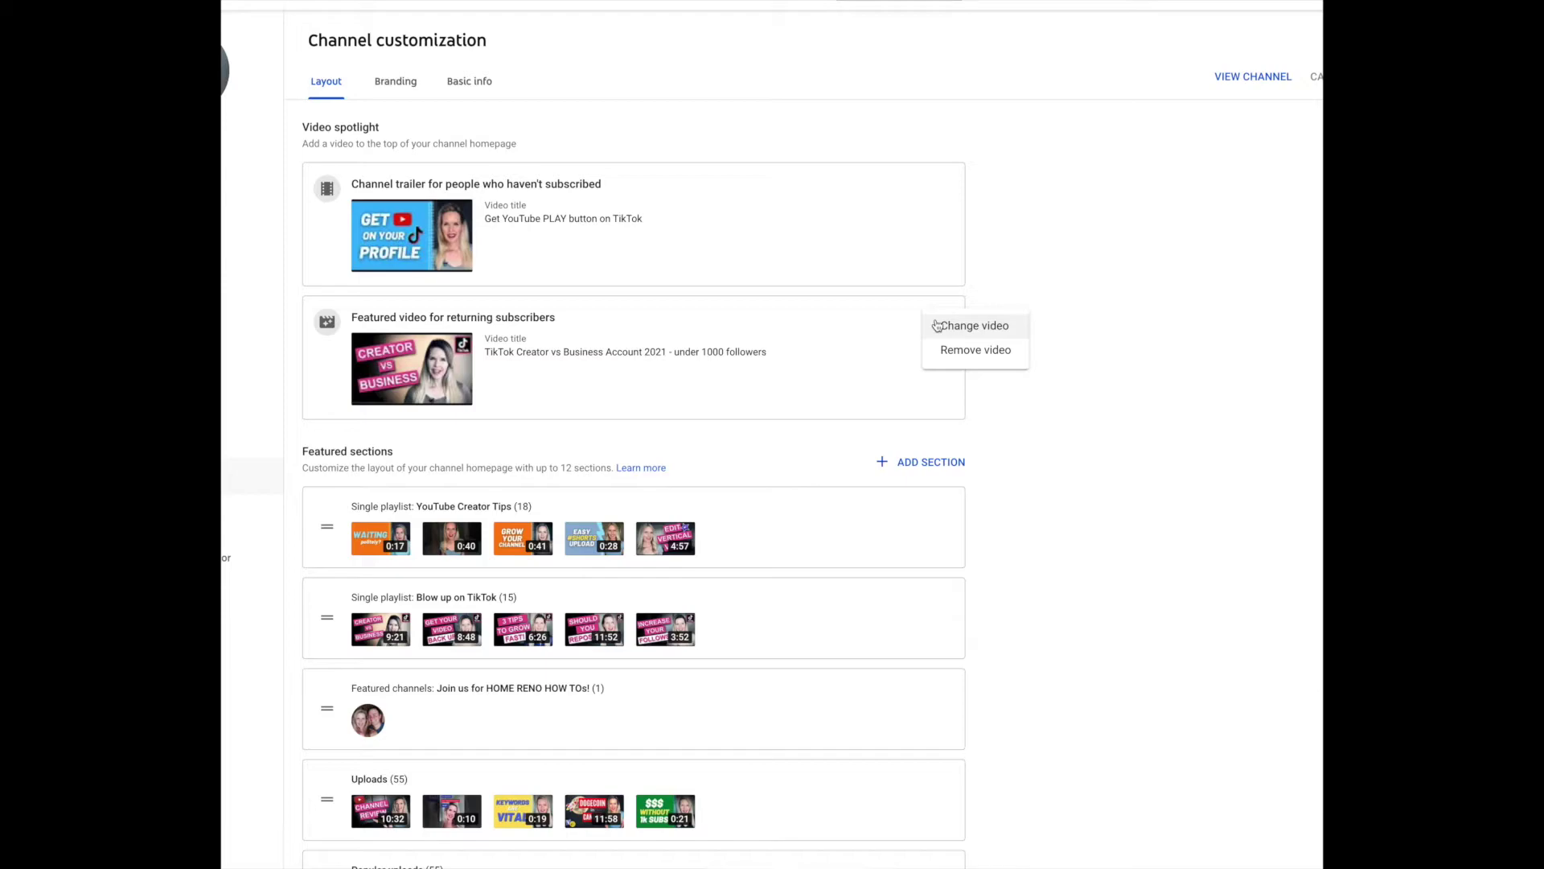
- Search all of YouTube for 'hammer and home', then remove the current returning-subscriber featured video
click(982, 329)
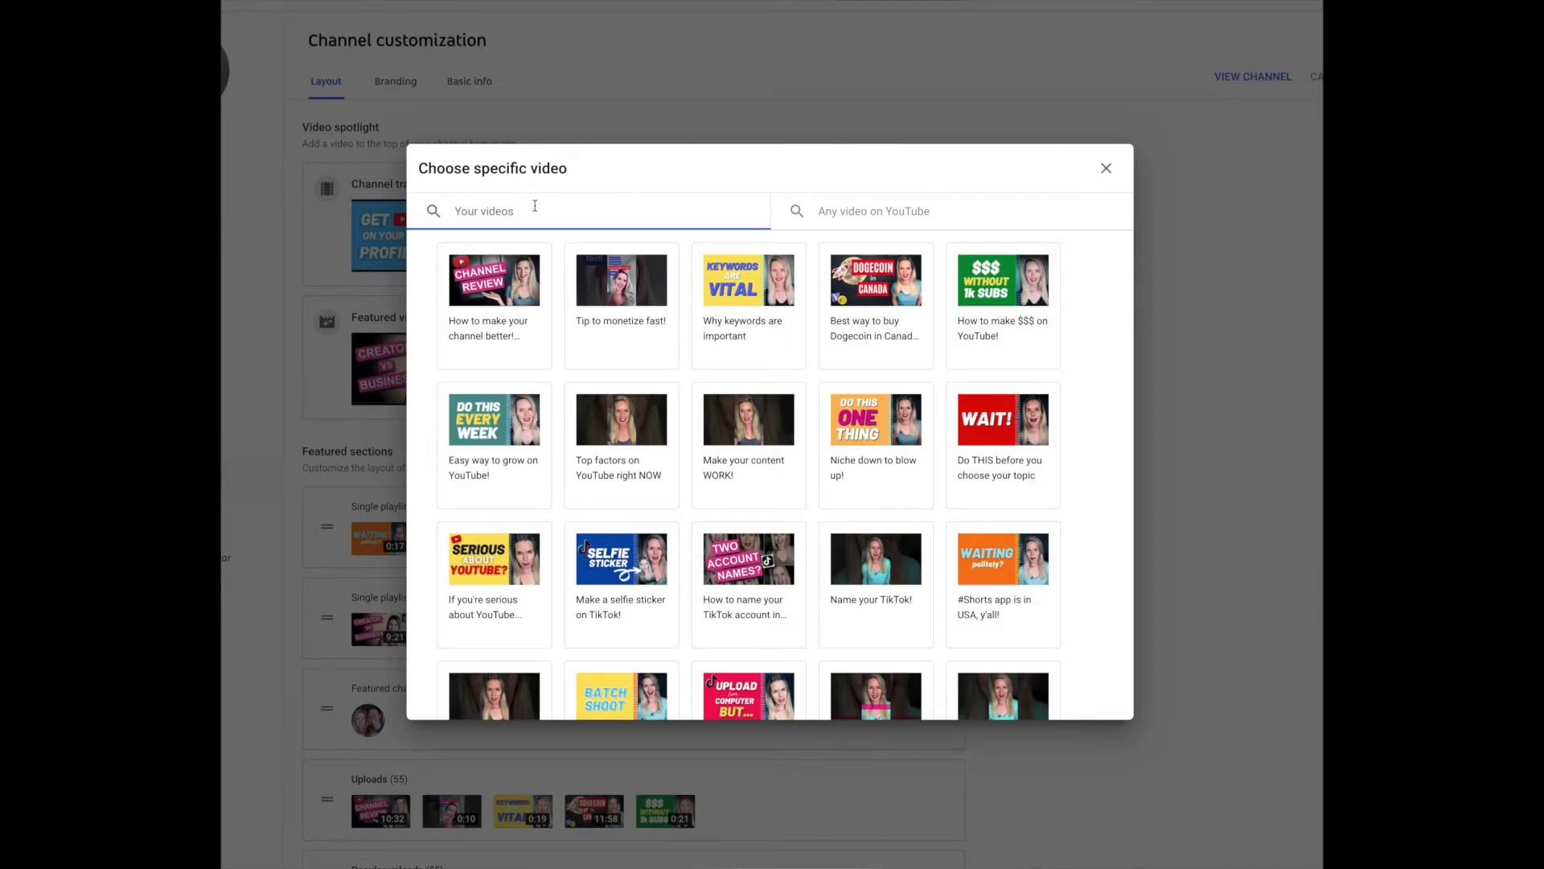
click(891, 211)
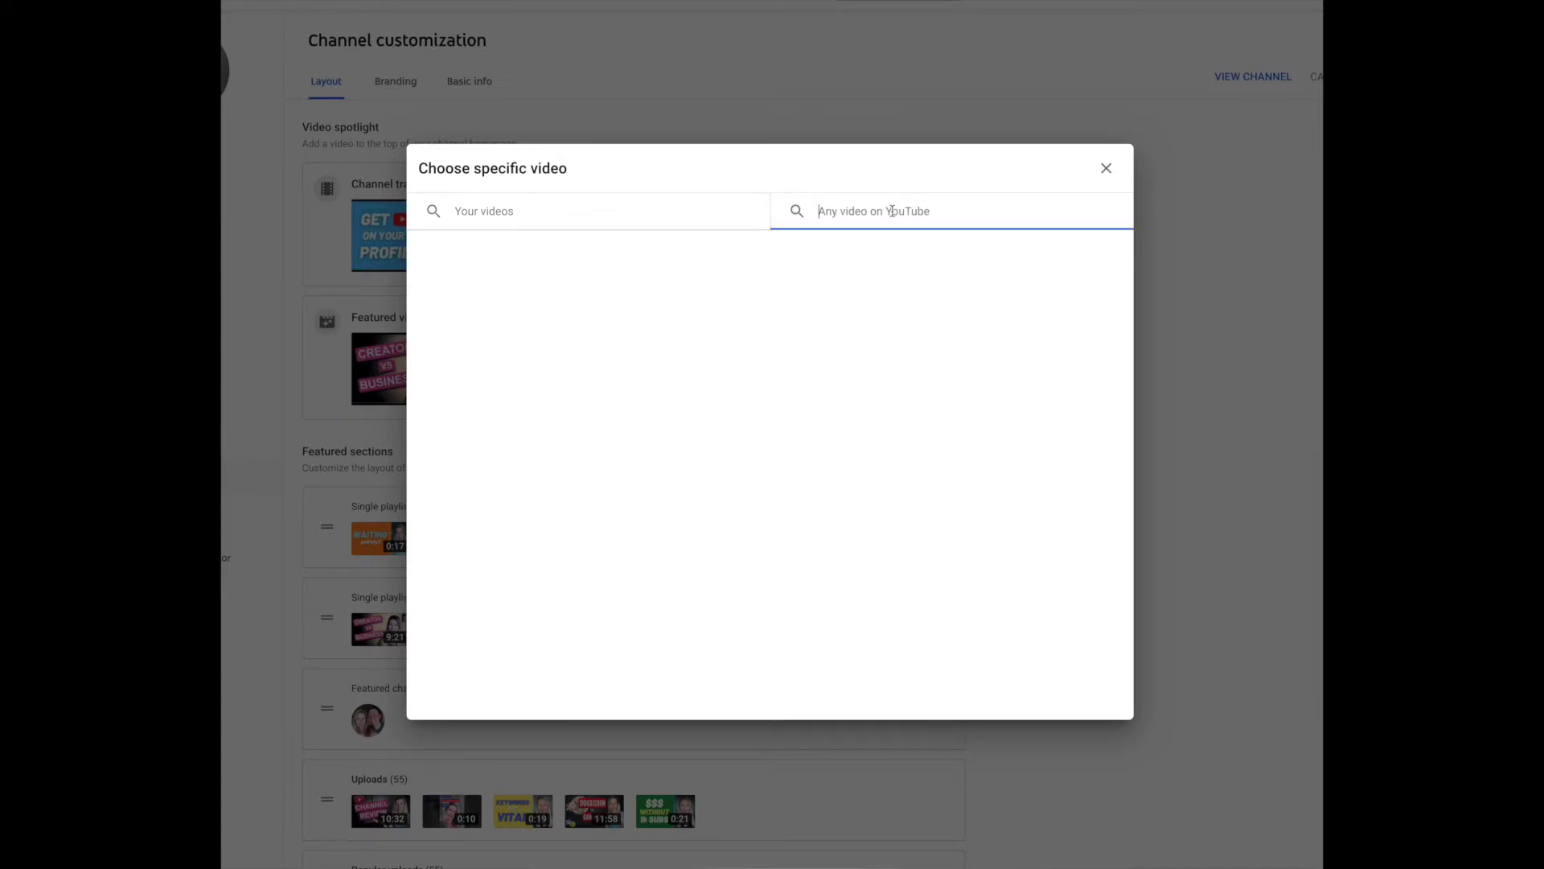
text(hammer and ho)
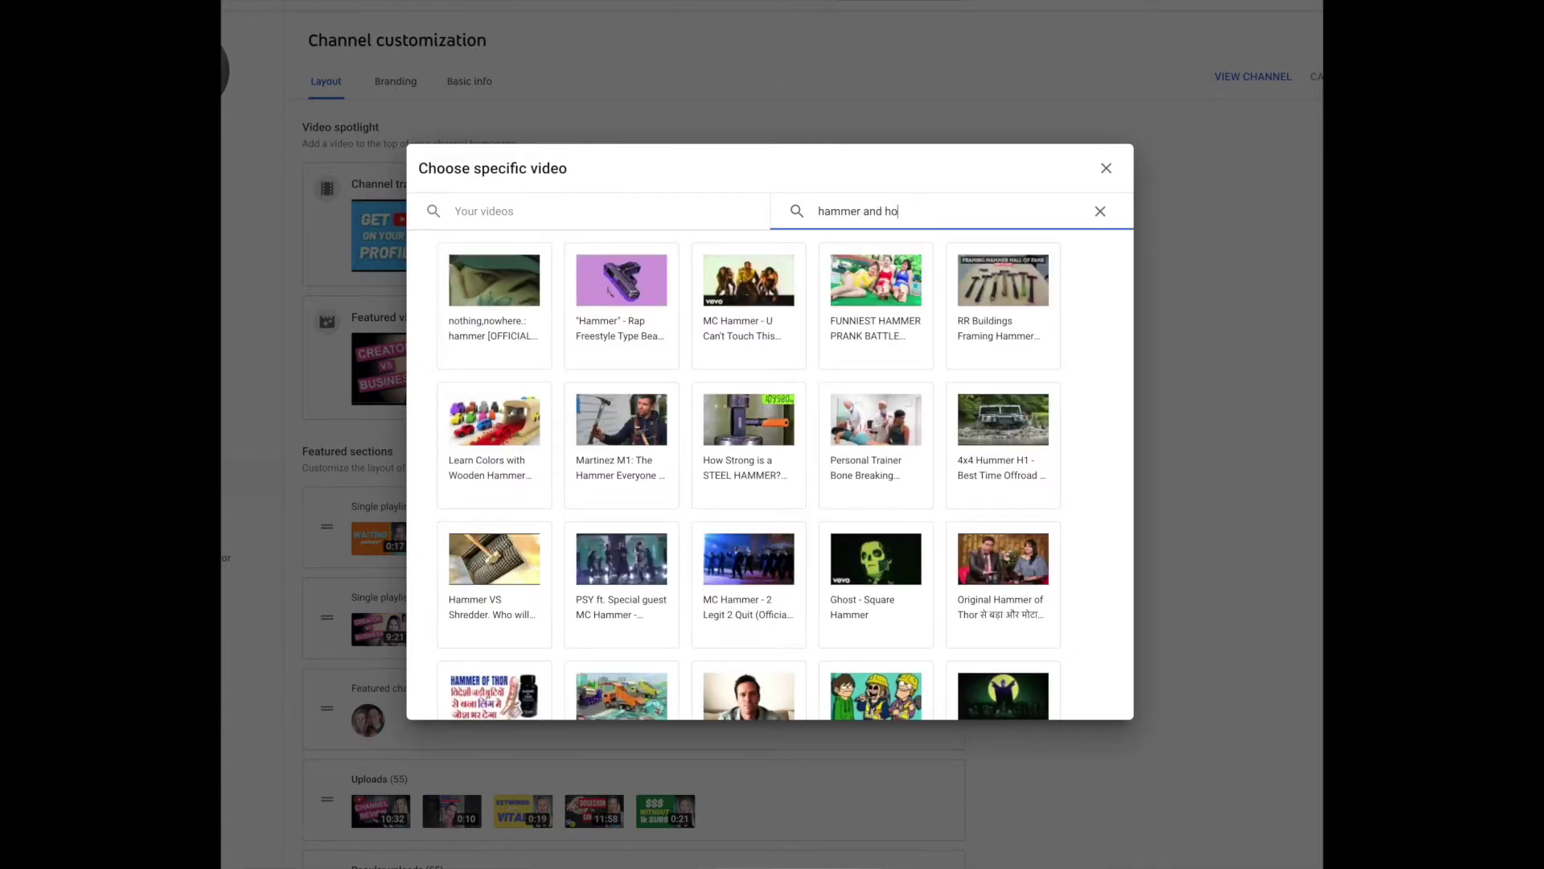
text(me)
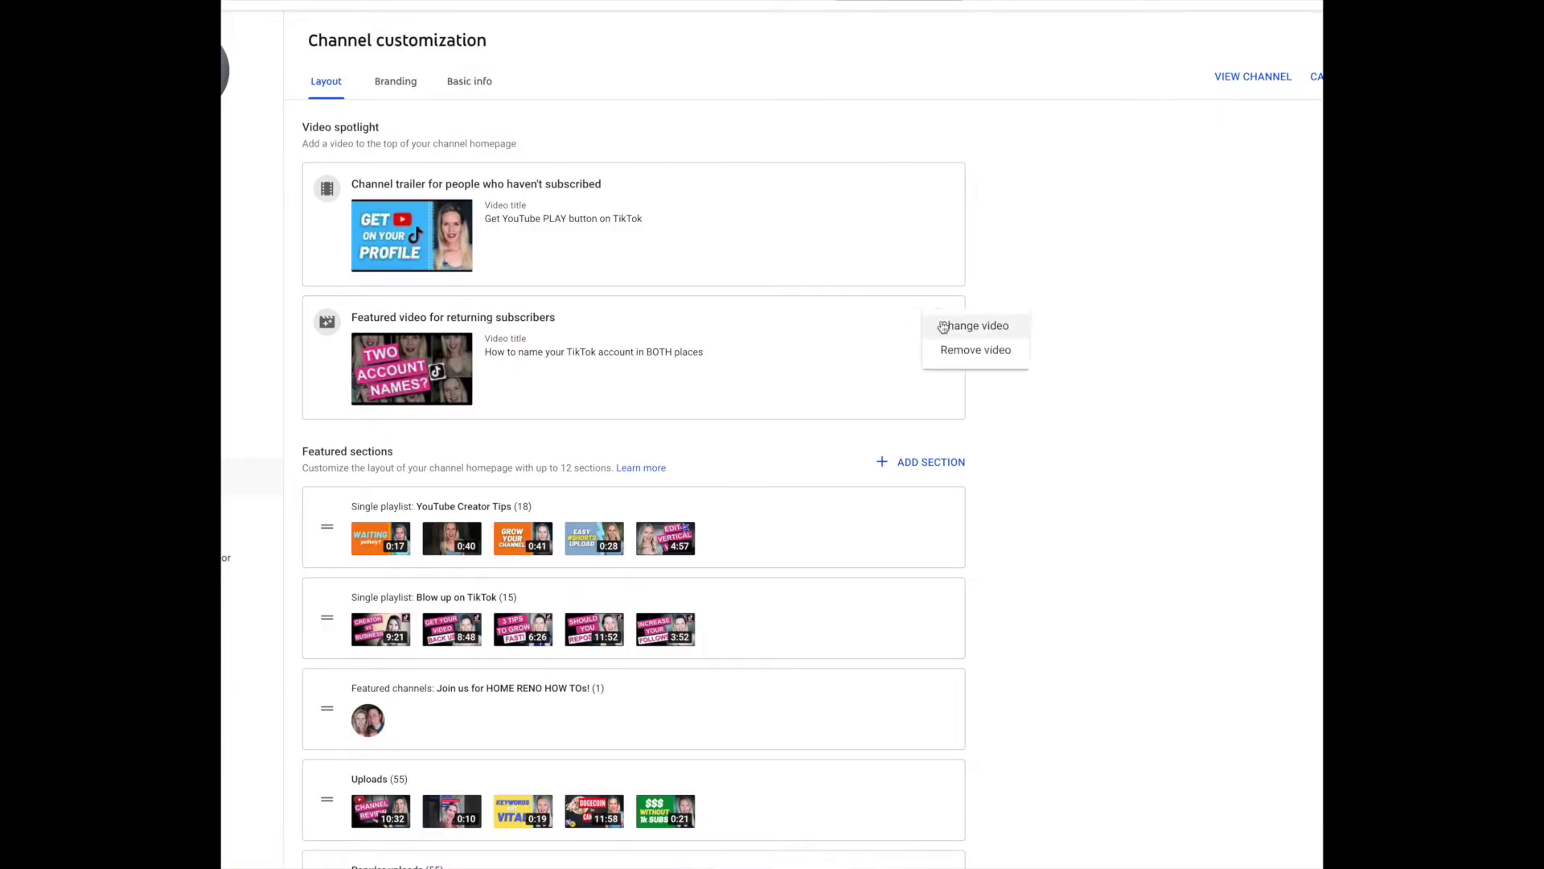
click(950, 355)
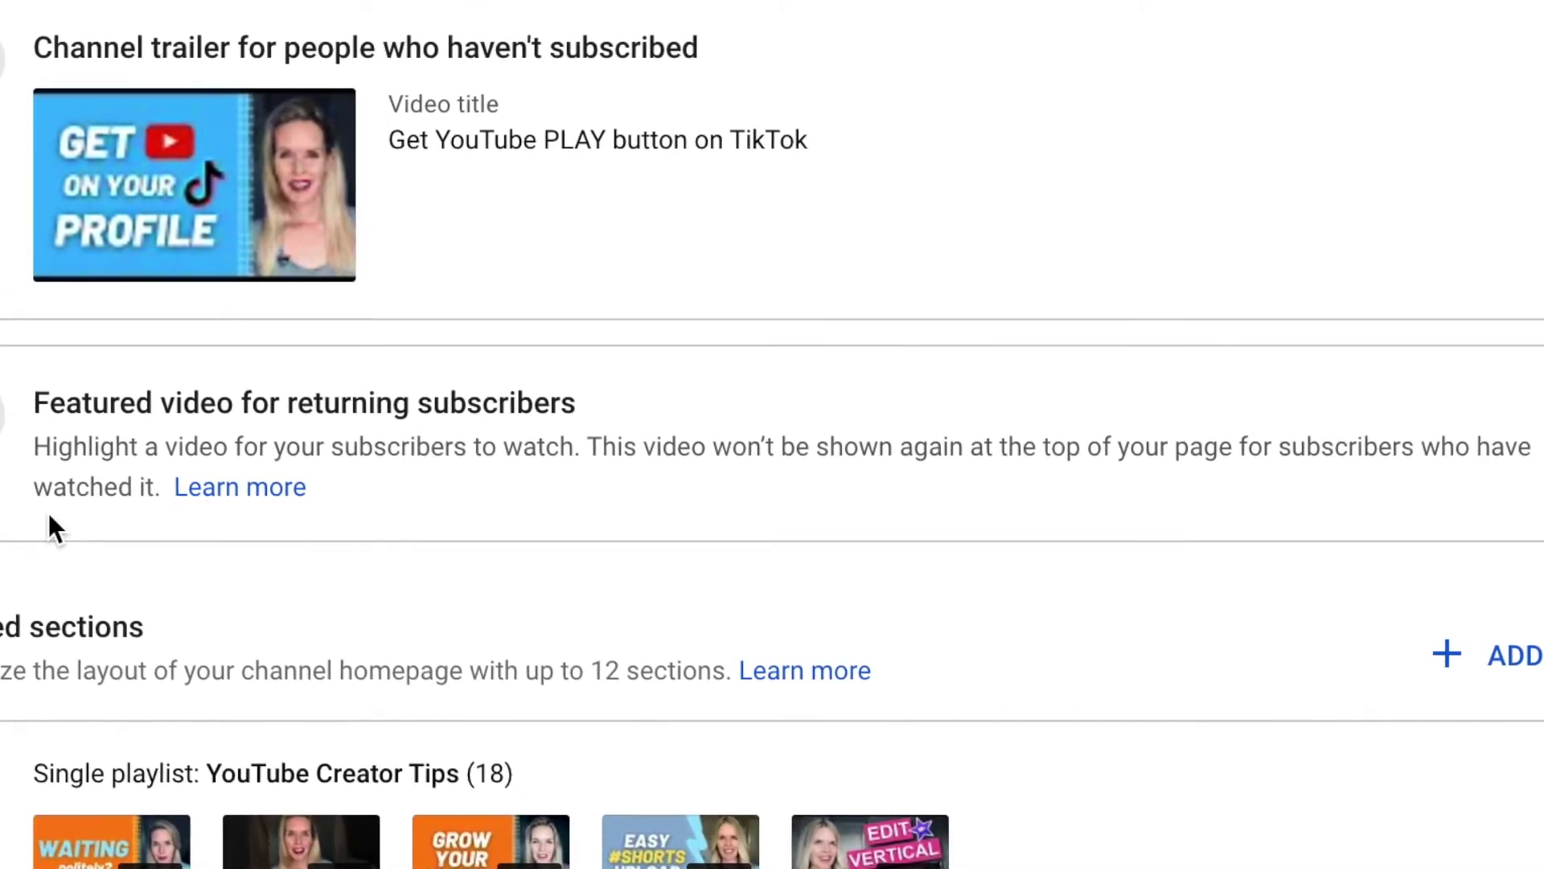
- Add 'Make a selfie sticker on TikTok!' from the Choose specific video grid as the returning-subscriber video
click(998, 296)
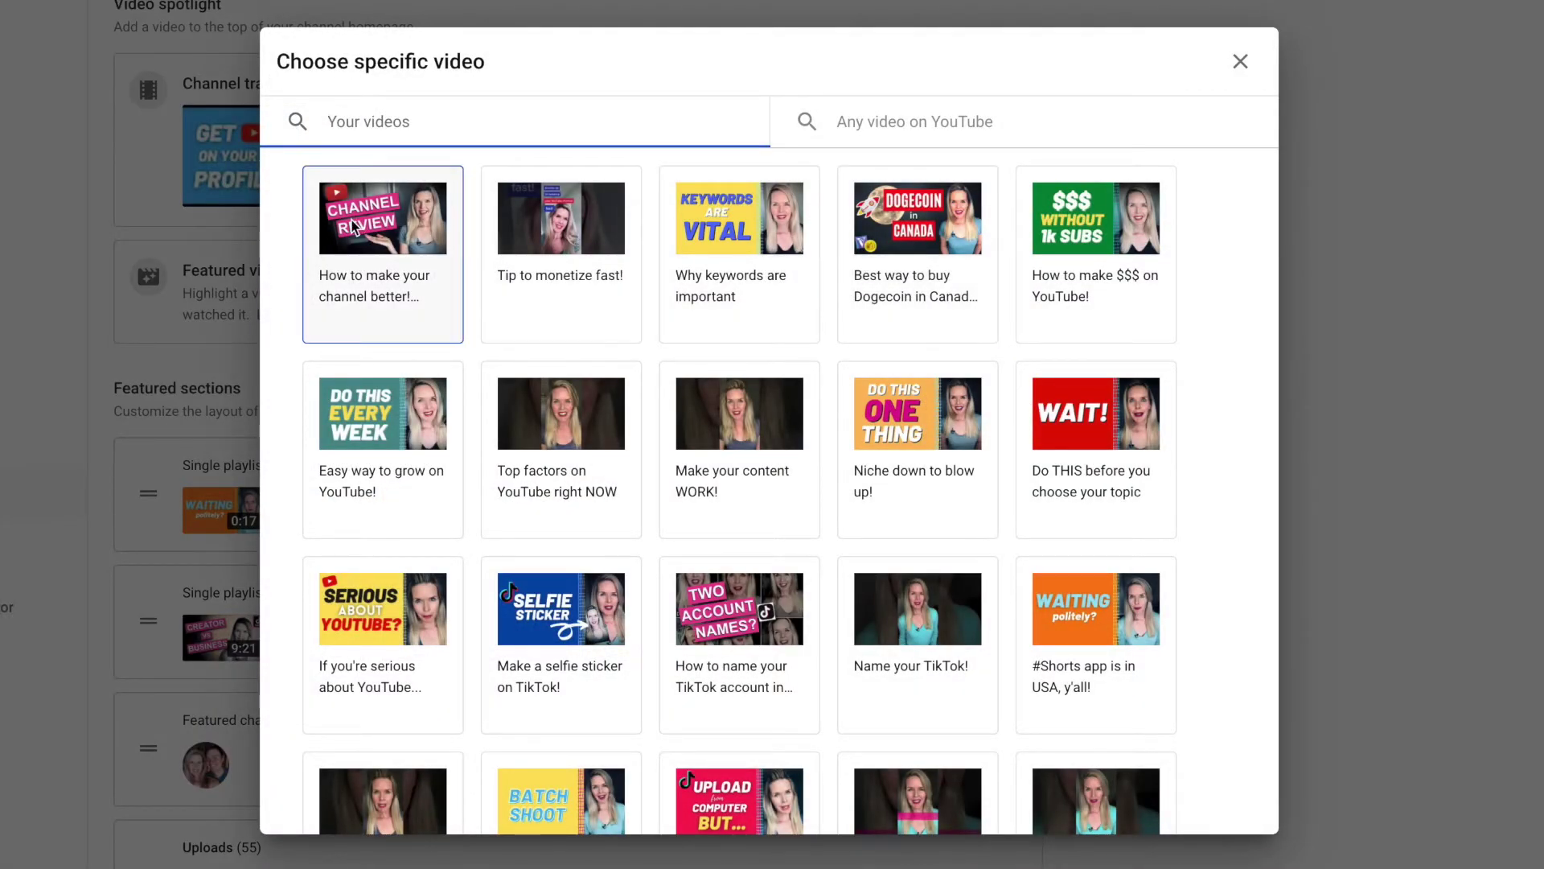
scroll(560, 455, down, 2)
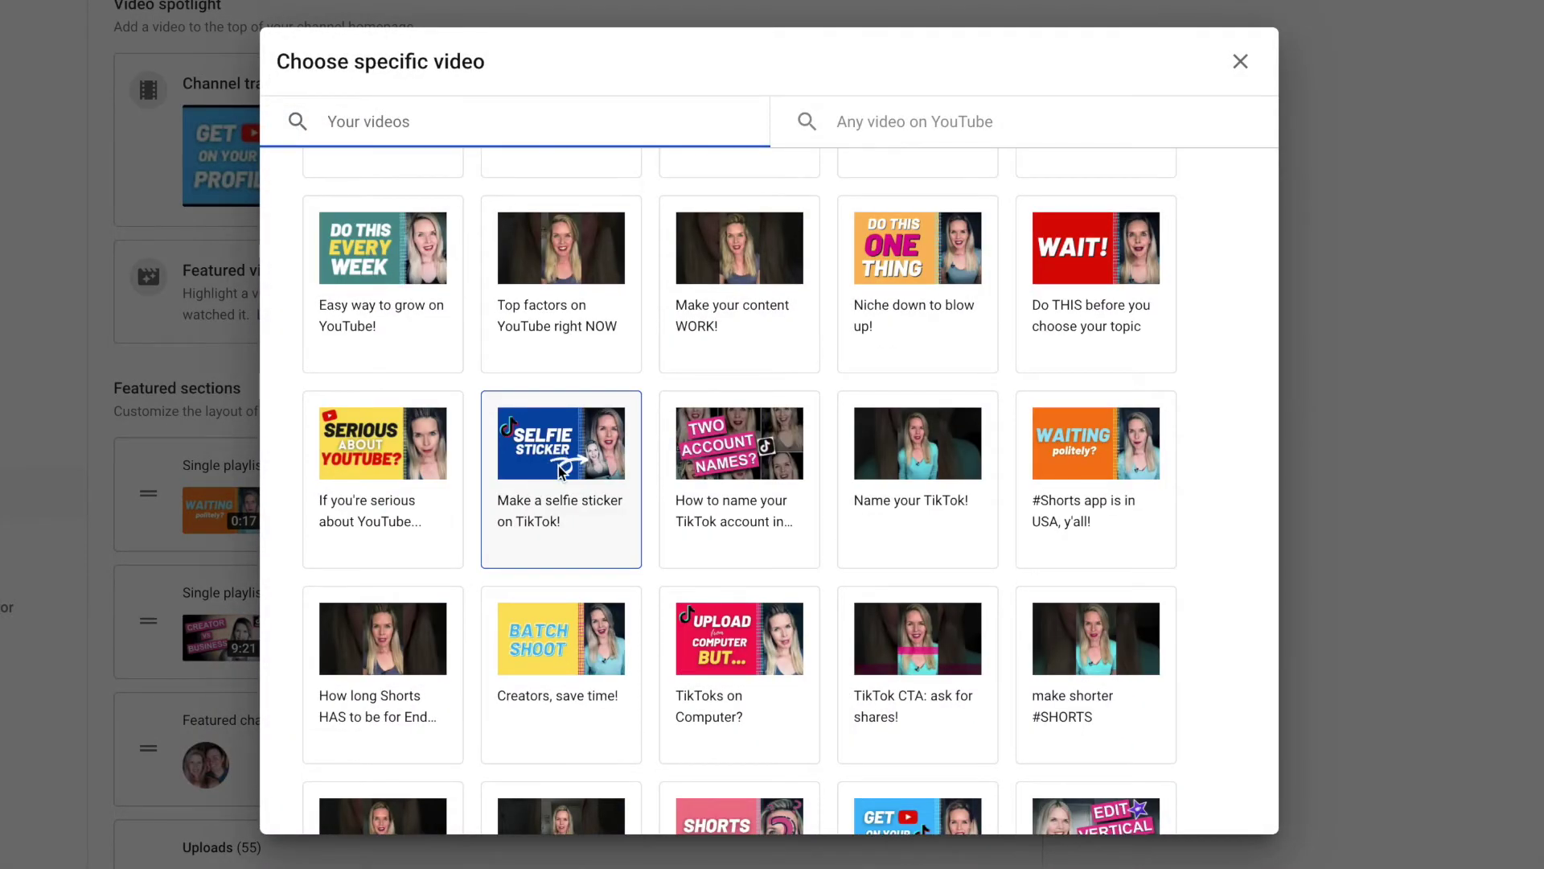
click(560, 469)
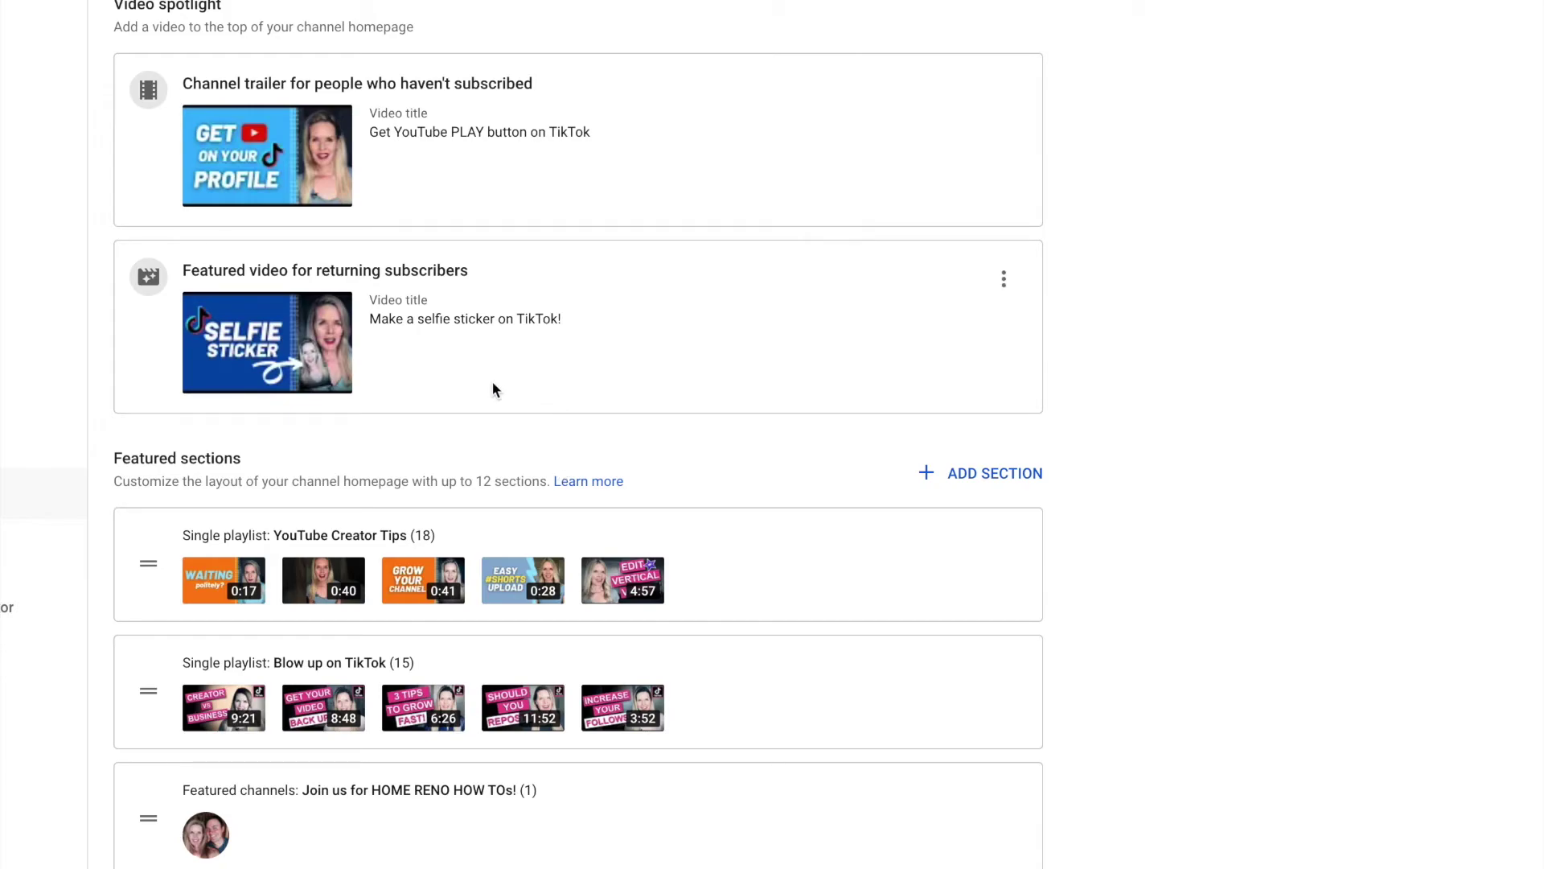